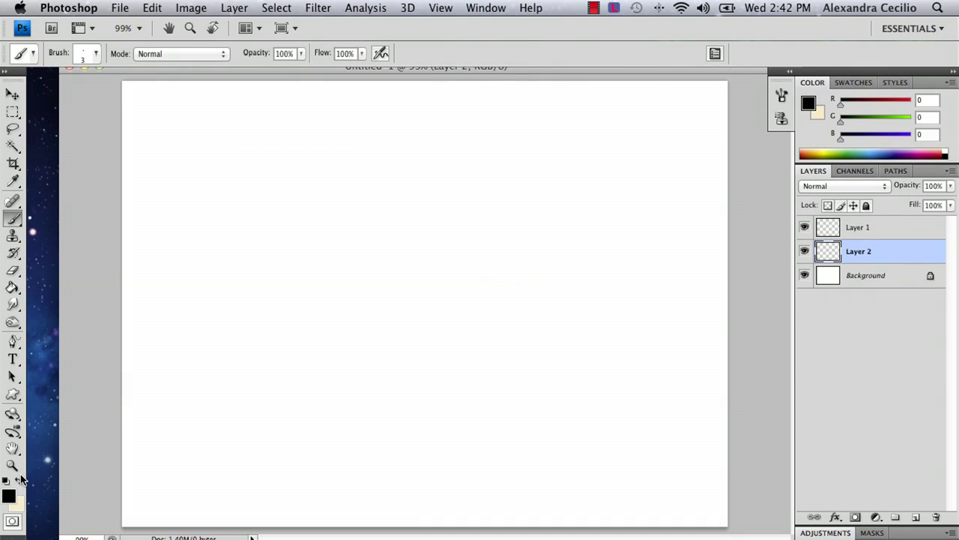
Step: Set the foreground colour to a bright blue (R 24, G 146, B 231) for sketching
click(10, 496)
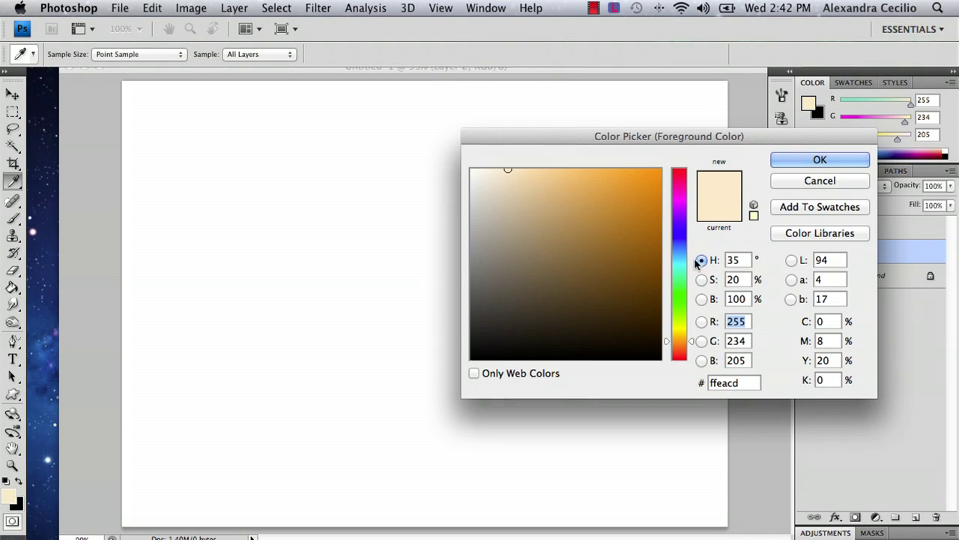
click(678, 254)
click(586, 193)
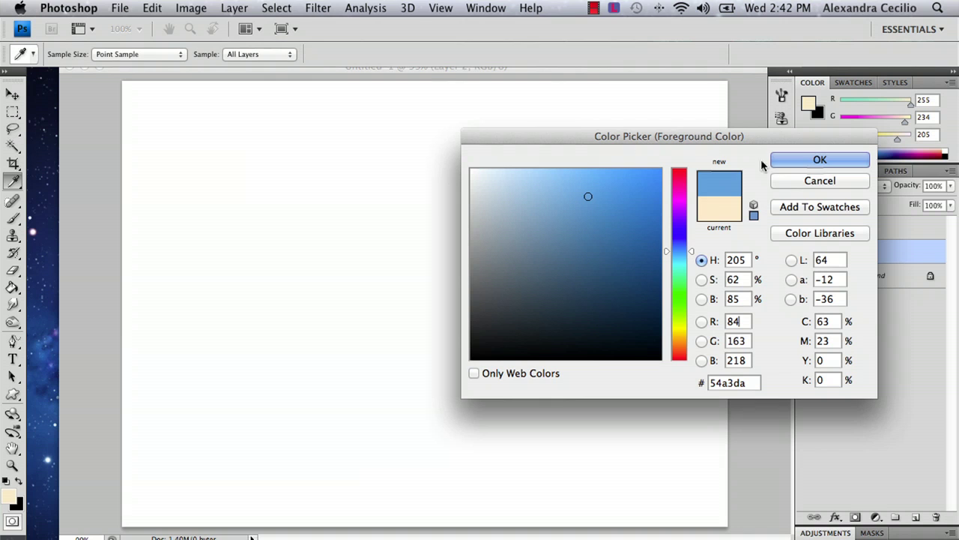
click(641, 187)
click(819, 161)
key(b)
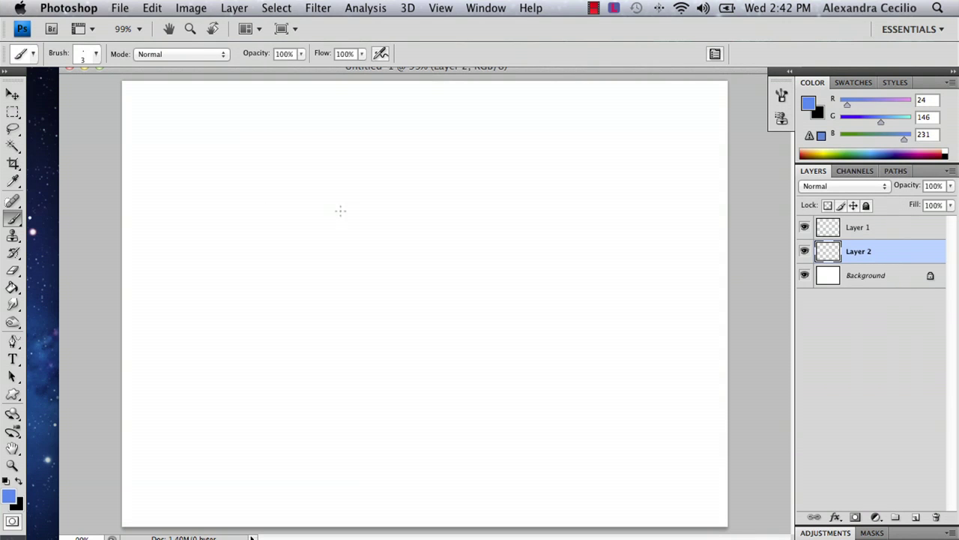
Step: Discard trial head strokes, then sketch the blue belly, back line and rump
drag(337, 173, 339, 230)
key(super+z)
mouse_move(327, 173)
mouse_down()
mouse_move(283, 230)
mouse_move(334, 240)
mouse_up()
key(super+z)
key(super+alt+z)
mouse_move(296, 175)
mouse_down()
mouse_move(263, 208)
mouse_move(300, 212)
mouse_move(301, 180)
mouse_move(309, 261)
mouse_move(341, 291)
mouse_move(379, 303)
mouse_move(362, 294)
mouse_move(414, 287)
mouse_move(514, 357)
mouse_up()
key(super+z)
mouse_move(342, 288)
mouse_down()
mouse_move(379, 354)
mouse_move(449, 363)
mouse_move(476, 342)
mouse_move(544, 343)
mouse_up()
drag(340, 284, 479, 289)
mouse_move(471, 288)
mouse_down()
mouse_move(542, 300)
mouse_move(576, 380)
mouse_move(502, 368)
mouse_move(486, 329)
mouse_up()
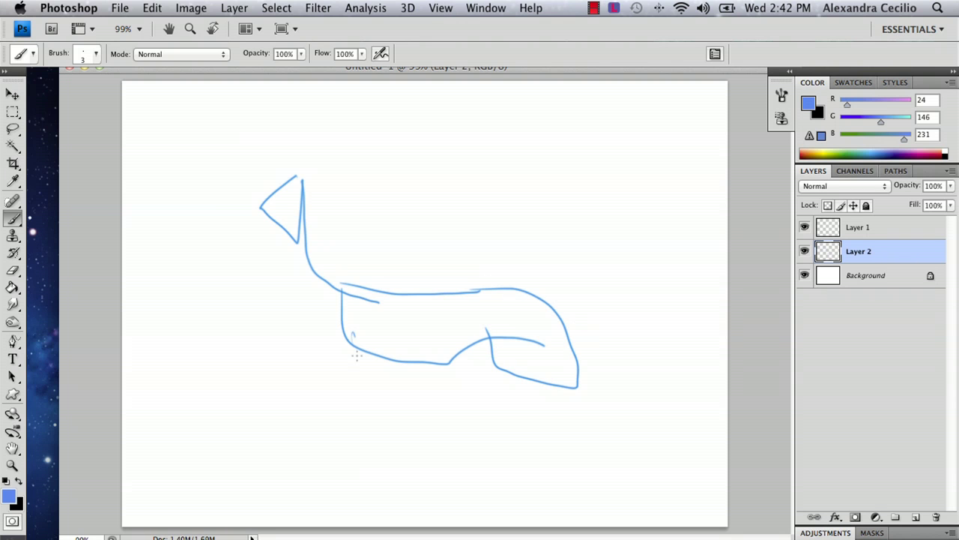
Step: Add front and hind leg guides, then box-select and delete the head and upper neck
drag(353, 334, 371, 454)
drag(542, 385, 569, 462)
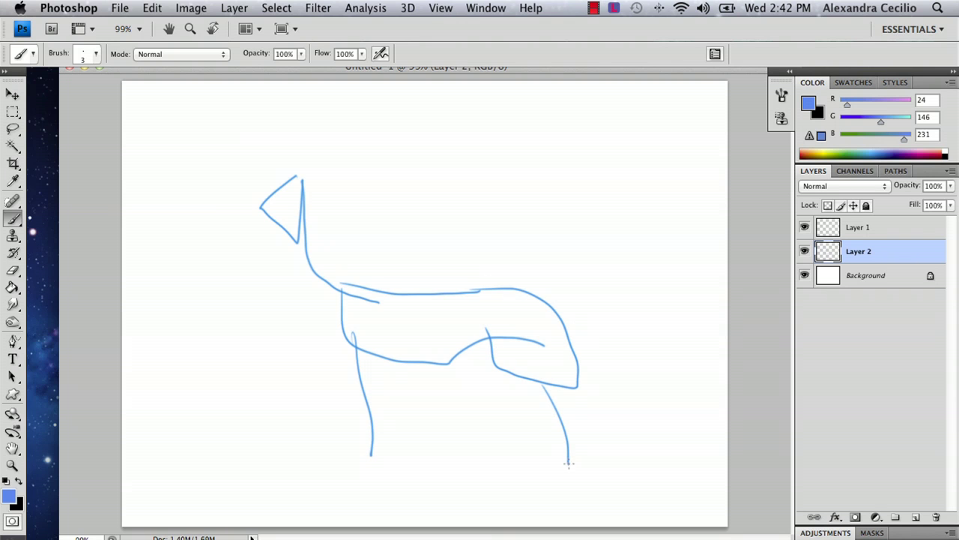
drag(262, 186, 212, 234)
key(super+z)
click(13, 112)
drag(231, 132, 312, 265)
key(Delete)
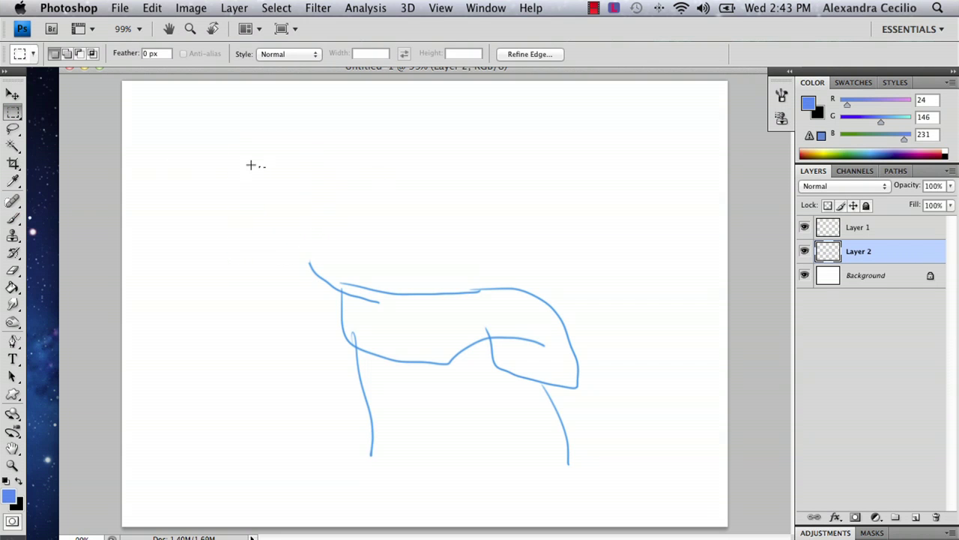
Step: Redraw the neck rising from the back, lengthen the front leg, and erase the head's pointed tip
click(13, 219)
click(21, 111)
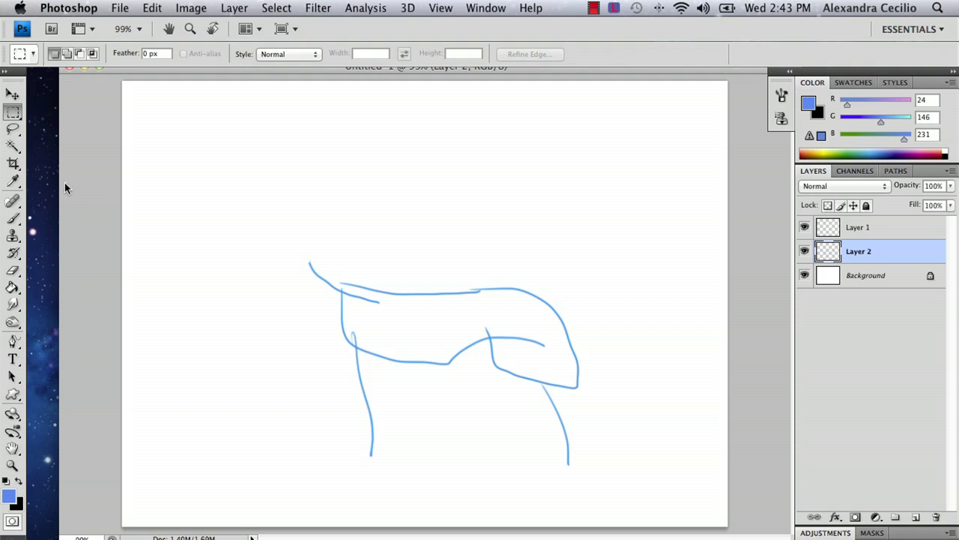
click(12, 218)
mouse_move(339, 289)
mouse_down()
mouse_move(288, 212)
mouse_move(277, 150)
mouse_move(183, 184)
mouse_move(240, 206)
mouse_move(276, 191)
mouse_up()
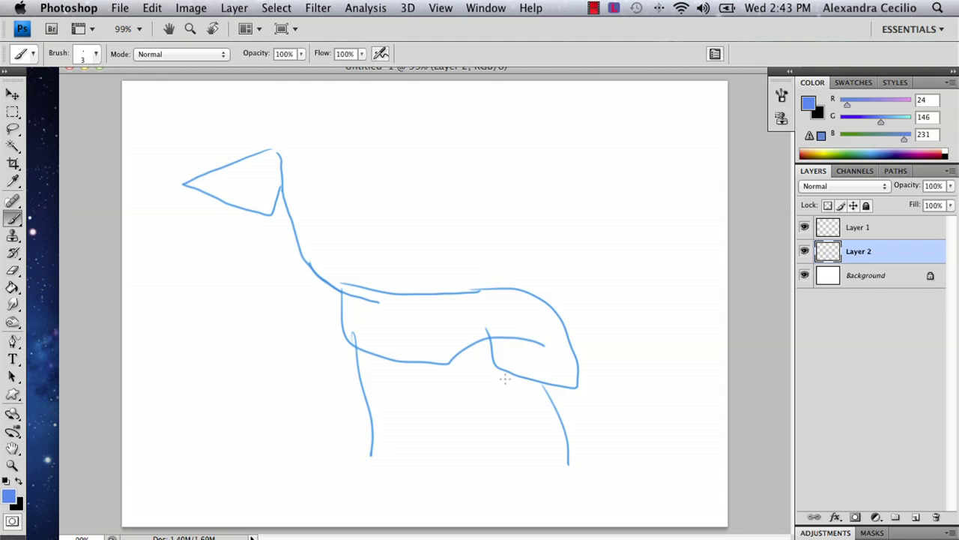
drag(372, 429, 369, 495)
click(12, 269)
mouse_move(180, 201)
mouse_down()
mouse_move(198, 171)
mouse_move(224, 192)
mouse_move(213, 189)
mouse_move(212, 205)
mouse_move(228, 188)
mouse_move(214, 203)
mouse_move(205, 172)
mouse_move(234, 212)
mouse_up()
Step: Sketch the wing rising from the back and the bent hind leg
key(b)
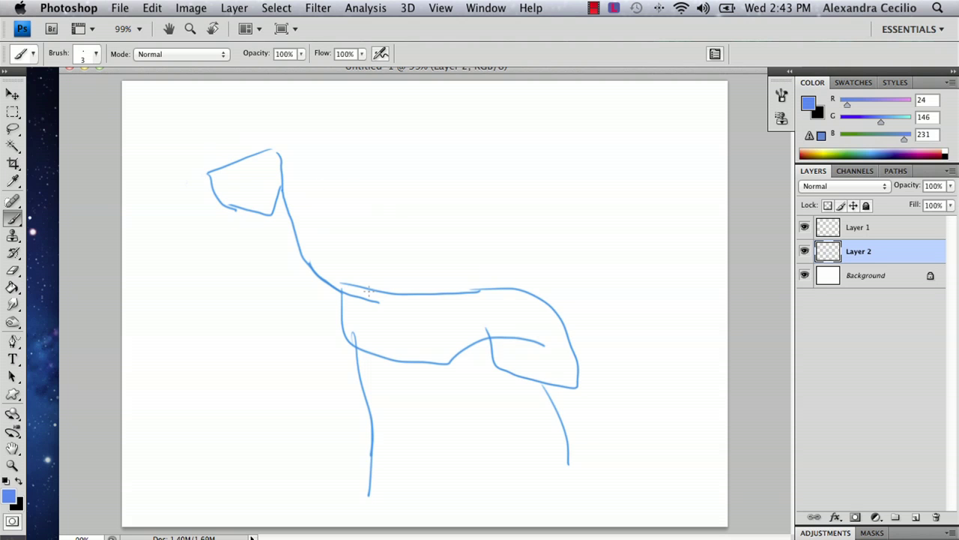
mouse_move(353, 278)
mouse_down()
mouse_move(373, 226)
mouse_move(406, 132)
mouse_move(560, 152)
mouse_move(620, 228)
mouse_up()
drag(568, 334, 697, 454)
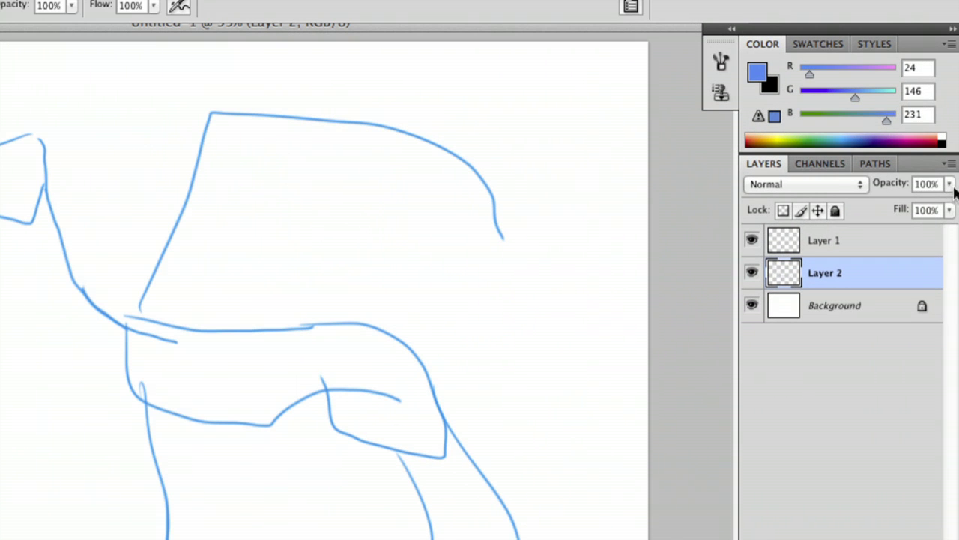
Step: Lower Layer 2 opacity to 51%, make Layer 1 active, and set black as foreground colour
click(950, 186)
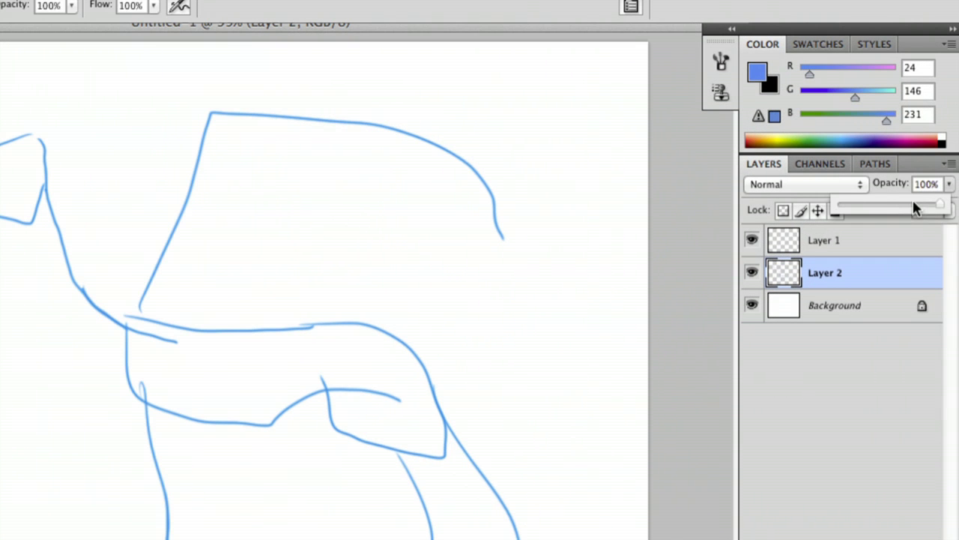
drag(925, 204, 909, 204)
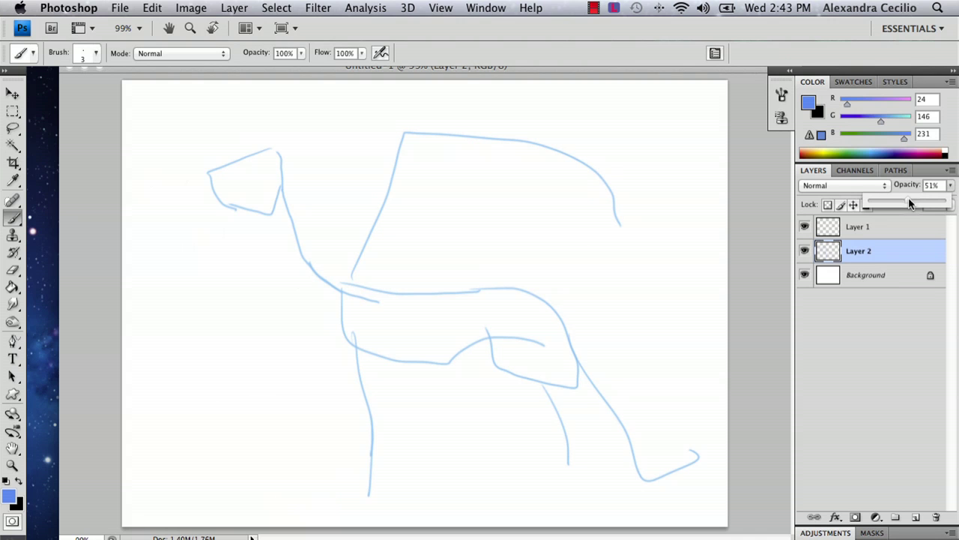
click(884, 227)
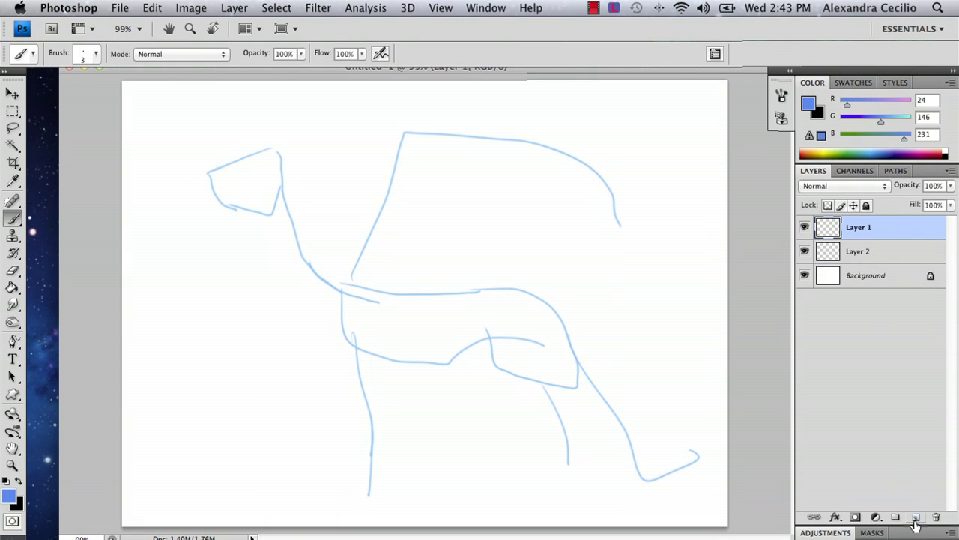
click(20, 482)
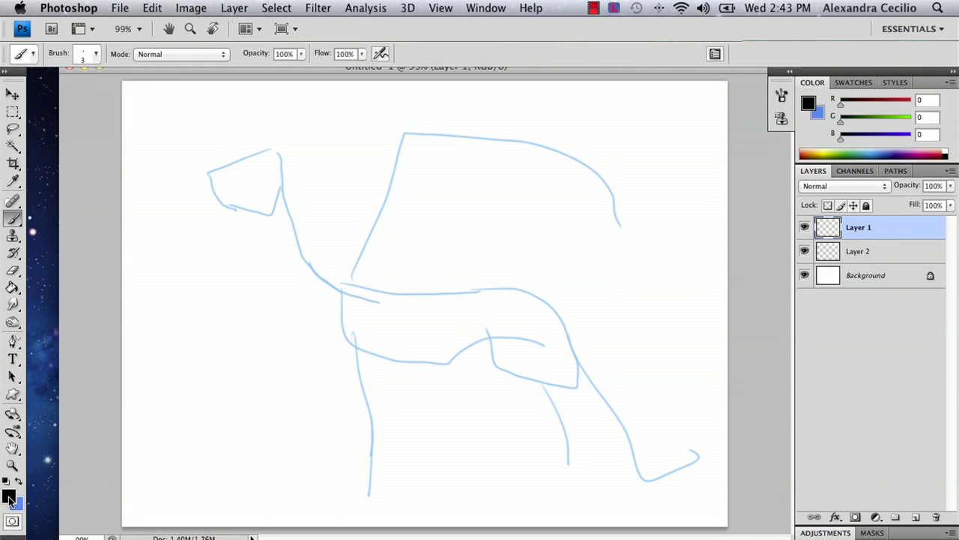
click(9, 494)
click(818, 159)
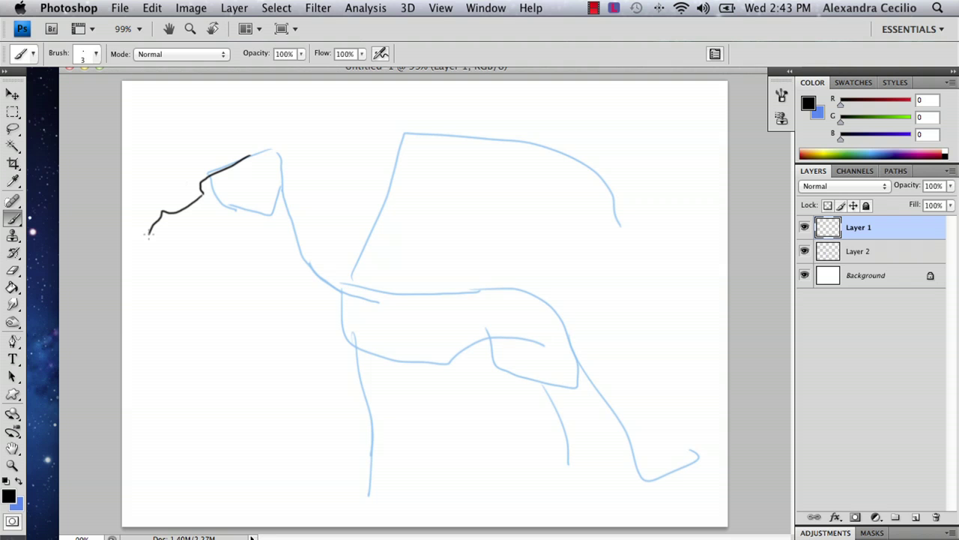
Step: Trace the snout, jaw and top of the head in black on Layer 1, undoing poor strokes
drag(147, 245, 157, 235)
key(super+z)
key(super+z)
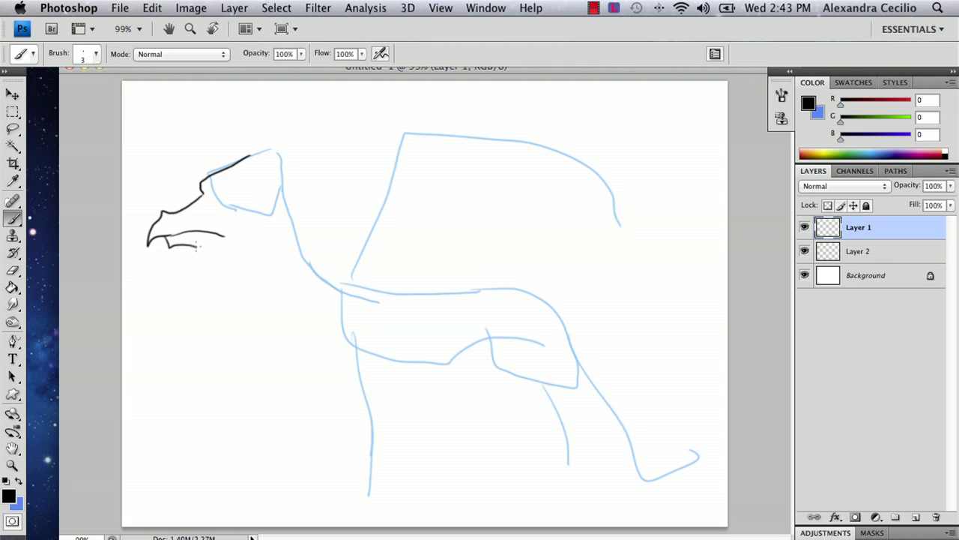
key(super+z)
key(super+z)
key(super+z)
key(super+z)
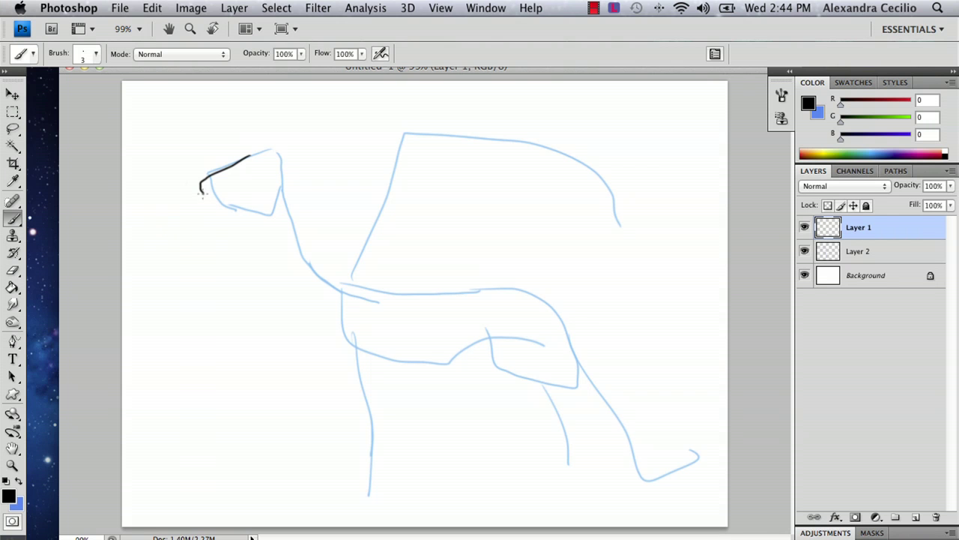
drag(201, 193, 173, 215)
key(super+z)
mouse_move(198, 232)
mouse_down()
mouse_move(179, 248)
mouse_move(209, 251)
mouse_move(177, 244)
mouse_move(183, 252)
mouse_move(198, 239)
mouse_move(232, 242)
mouse_move(252, 256)
mouse_move(267, 226)
mouse_up()
key(super+z)
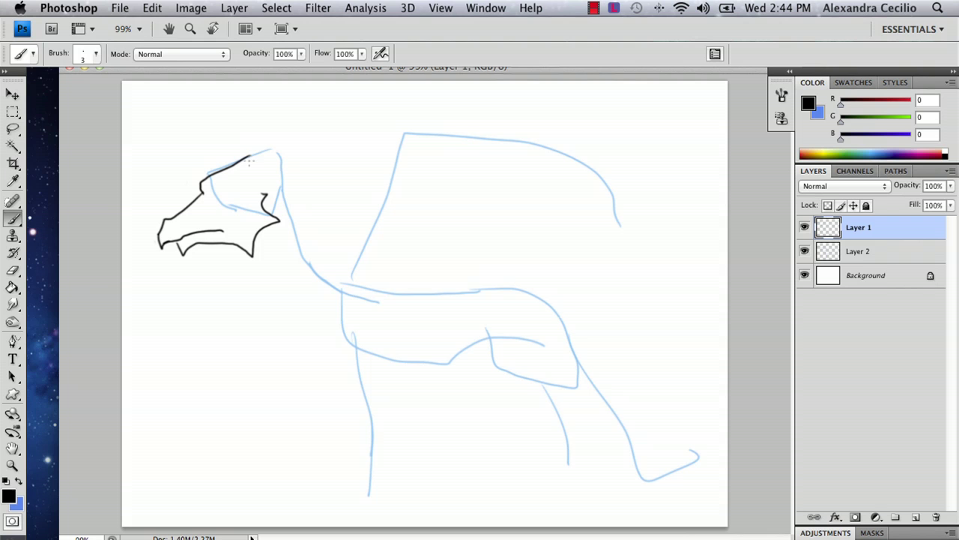
mouse_move(250, 154)
mouse_down()
mouse_move(274, 124)
mouse_move(275, 100)
mouse_move(279, 149)
mouse_move(258, 165)
mouse_move(275, 111)
mouse_move(270, 150)
mouse_move(257, 166)
mouse_move(233, 154)
mouse_move(239, 128)
mouse_move(240, 165)
mouse_move(300, 152)
mouse_move(253, 196)
mouse_up()
key(super+z)
key(super+z)
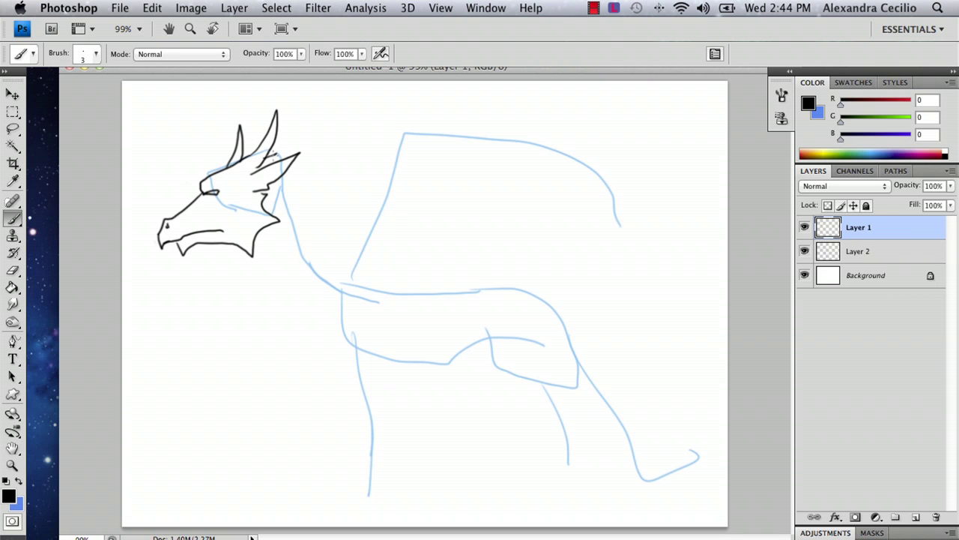
Step: Ink the neck and belly curve in black, redrawing the failed attempts
mouse_move(277, 173)
mouse_down()
mouse_move(300, 257)
mouse_move(354, 316)
mouse_up()
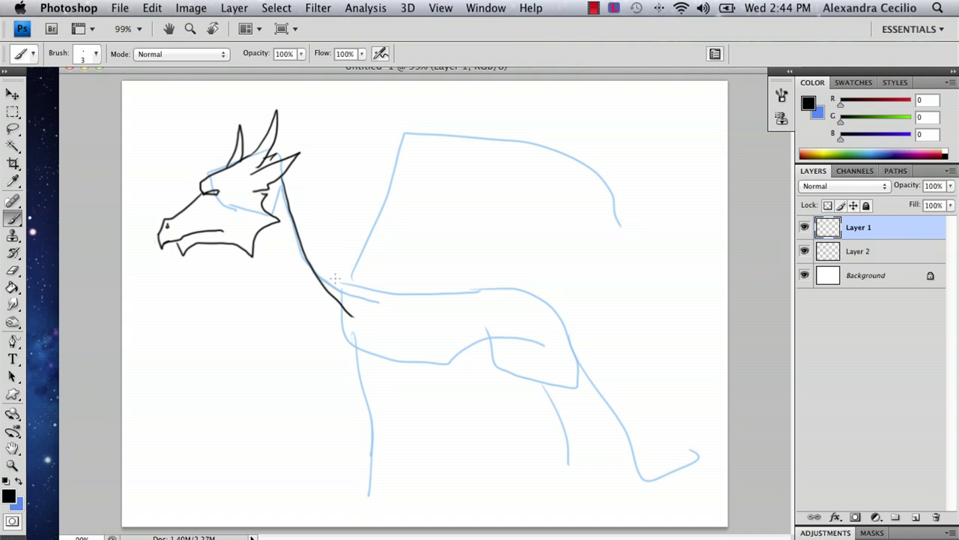
key(super+z)
mouse_move(278, 176)
mouse_down()
mouse_move(311, 190)
mouse_move(300, 200)
mouse_move(323, 259)
mouse_move(380, 306)
mouse_up()
mouse_move(263, 237)
mouse_down()
mouse_move(293, 319)
mouse_move(313, 343)
mouse_move(364, 377)
mouse_up()
key(super+z)
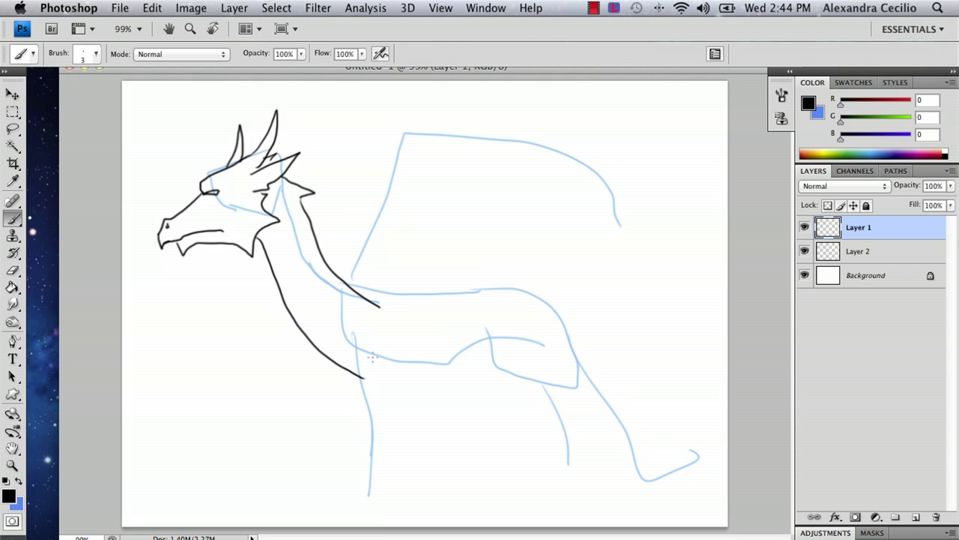
drag(380, 302, 433, 299)
key(super+z)
mouse_move(356, 380)
mouse_down()
mouse_move(414, 433)
mouse_move(452, 438)
mouse_move(487, 434)
mouse_up()
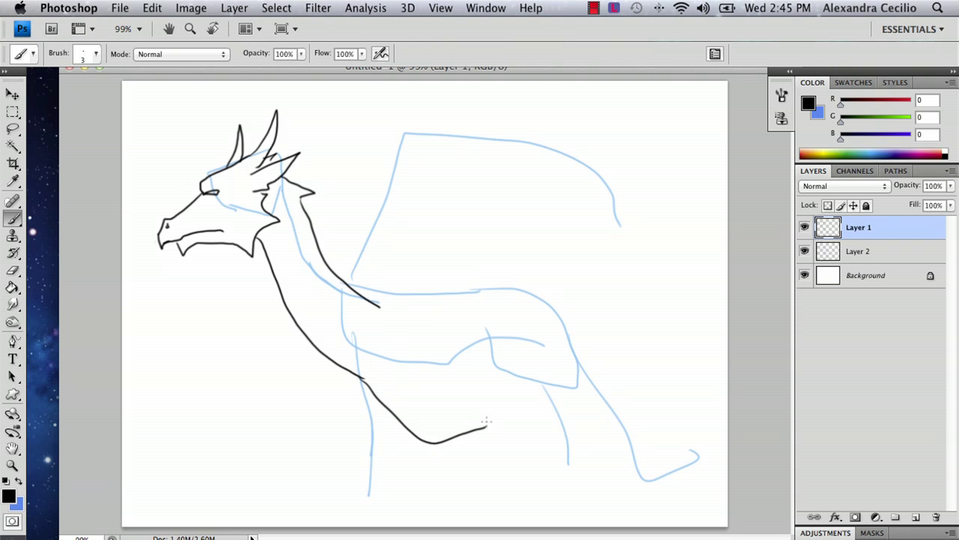
key(super+z)
mouse_move(358, 379)
mouse_down()
mouse_move(480, 432)
mouse_move(547, 384)
mouse_move(584, 387)
mouse_up()
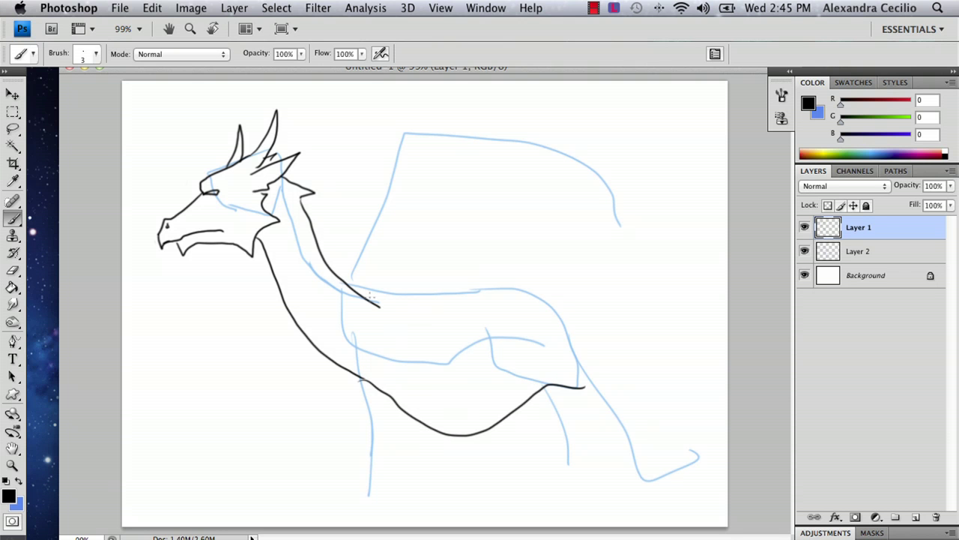
mouse_move(380, 303)
mouse_down()
mouse_move(430, 273)
mouse_move(544, 313)
mouse_move(625, 290)
mouse_move(669, 322)
mouse_move(697, 389)
mouse_move(692, 426)
mouse_up()
key(super+z)
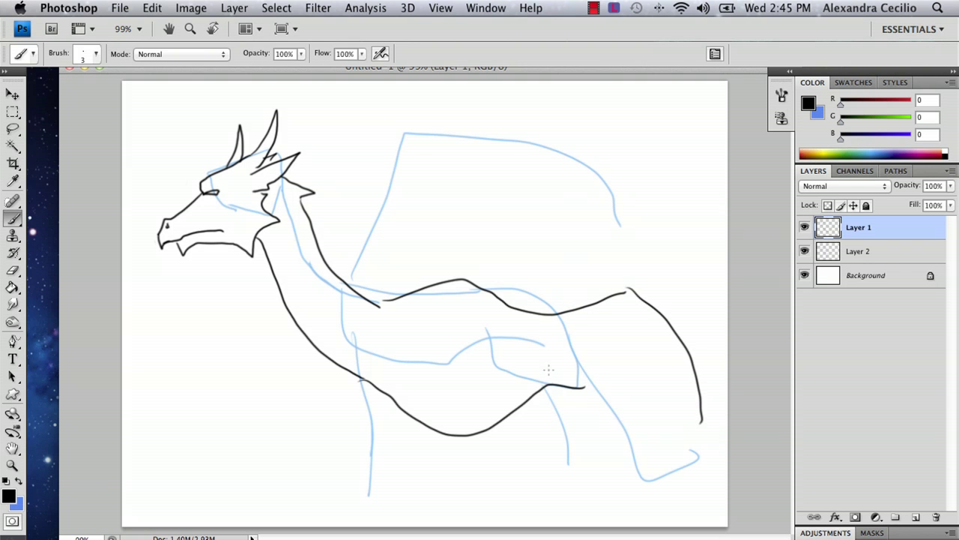
Step: Redraw the back line across the wing base and try a front leg line below the chest
drag(553, 370, 641, 446)
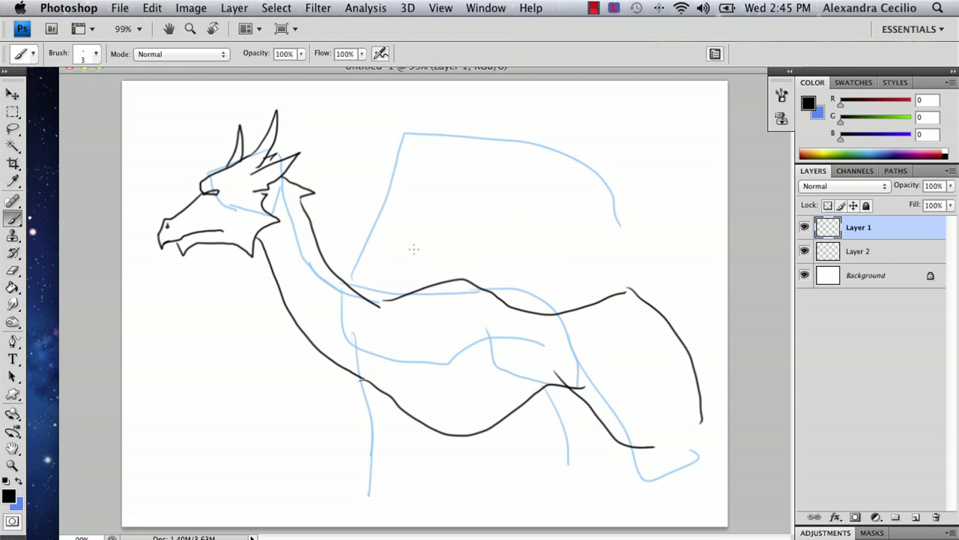
key(ctrl+alt+z)
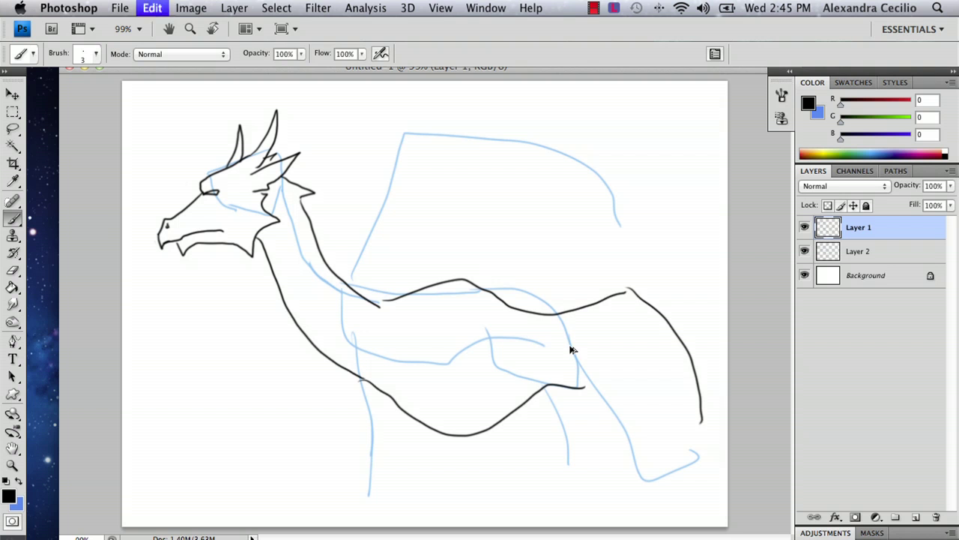
key(ctrl+alt+z)
key(ctrl+alt+z)
mouse_move(371, 298)
mouse_down()
mouse_move(451, 287)
mouse_move(474, 300)
mouse_move(474, 291)
mouse_move(646, 278)
mouse_move(685, 327)
mouse_move(684, 378)
mouse_up()
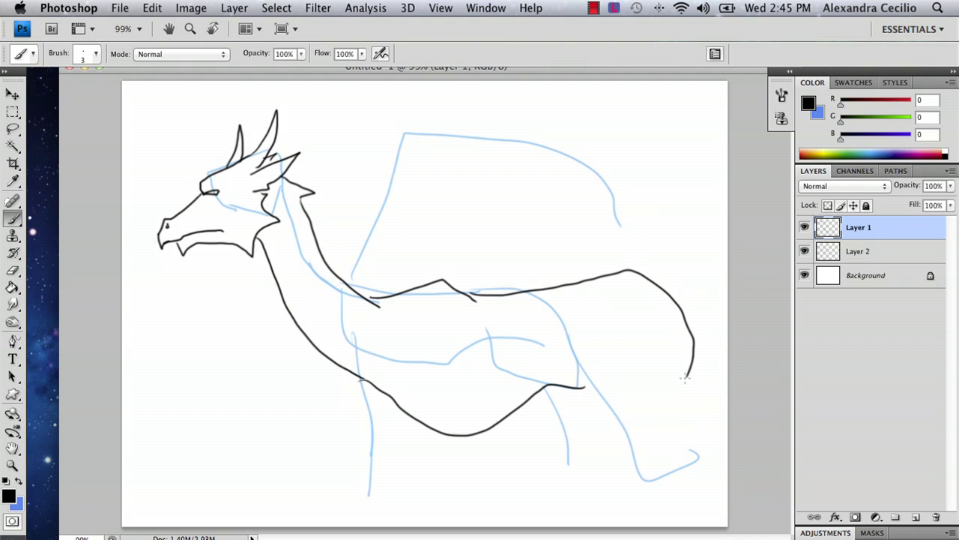
mouse_move(370, 374)
mouse_down()
mouse_move(397, 495)
mouse_move(468, 421)
mouse_move(443, 483)
mouse_up()
key(super+z)
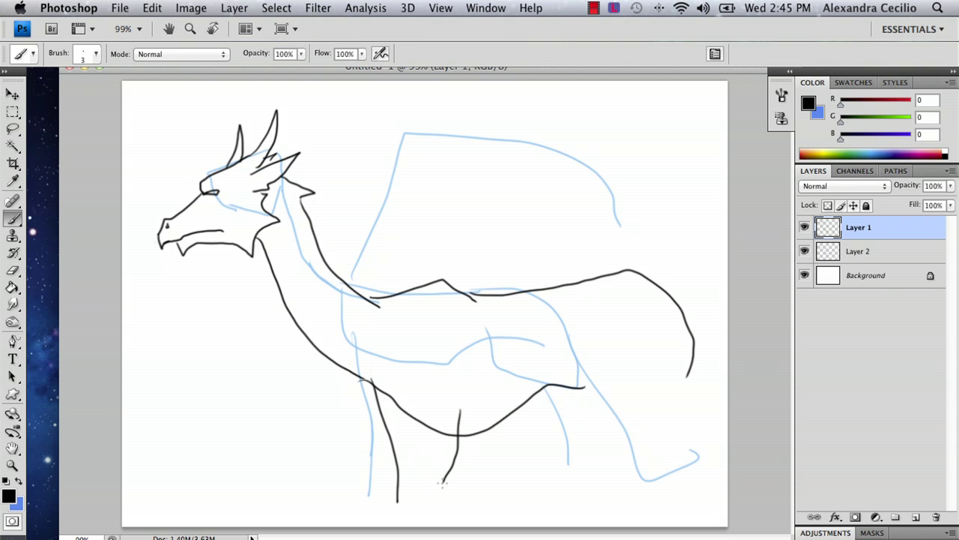
key(super+z)
Step: Change the canvas height to 13.347 inches in Image > Canvas Size
click(191, 8)
click(214, 138)
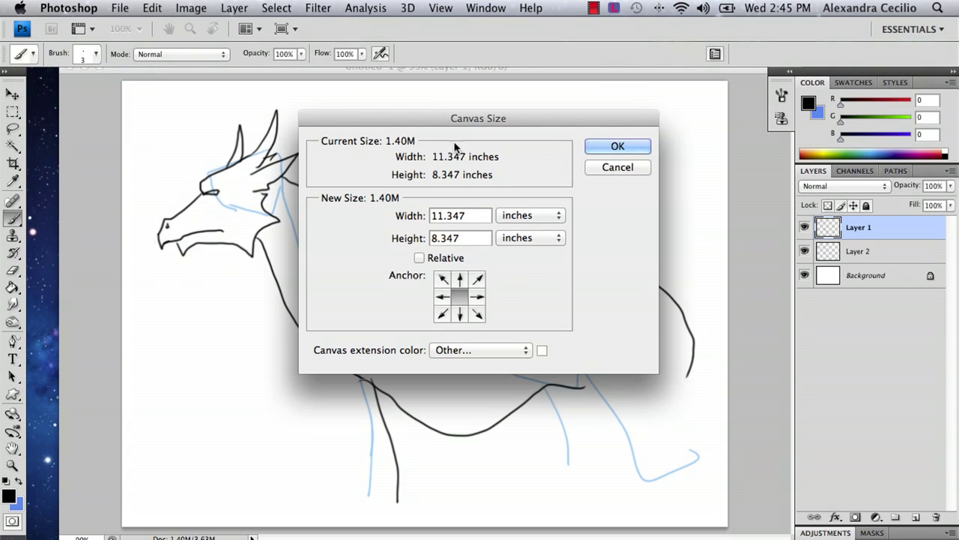
double_click(436, 238)
text(13)
key(Return)
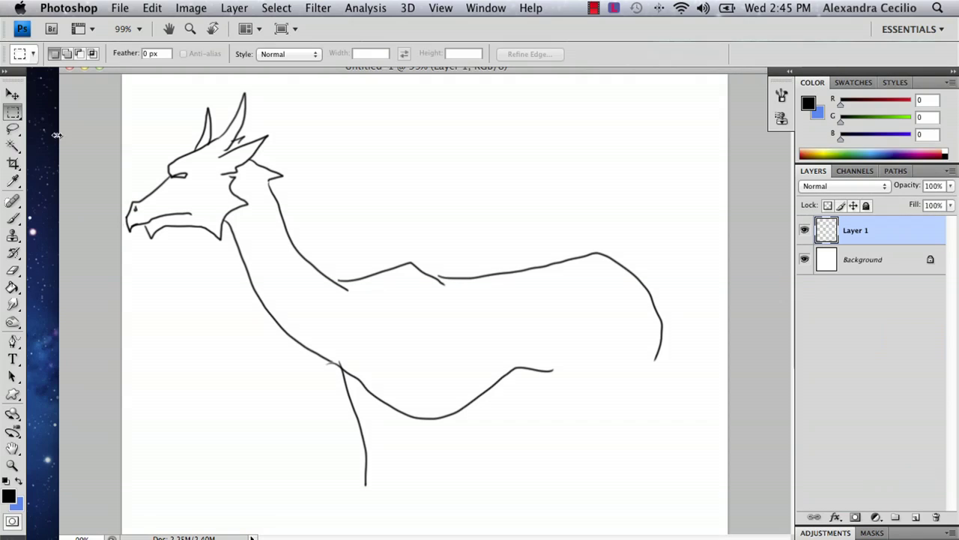
Step: Lasso-select and delete the lower body, leg and tail strokes
click(13, 129)
drag(386, 324, 404, 339)
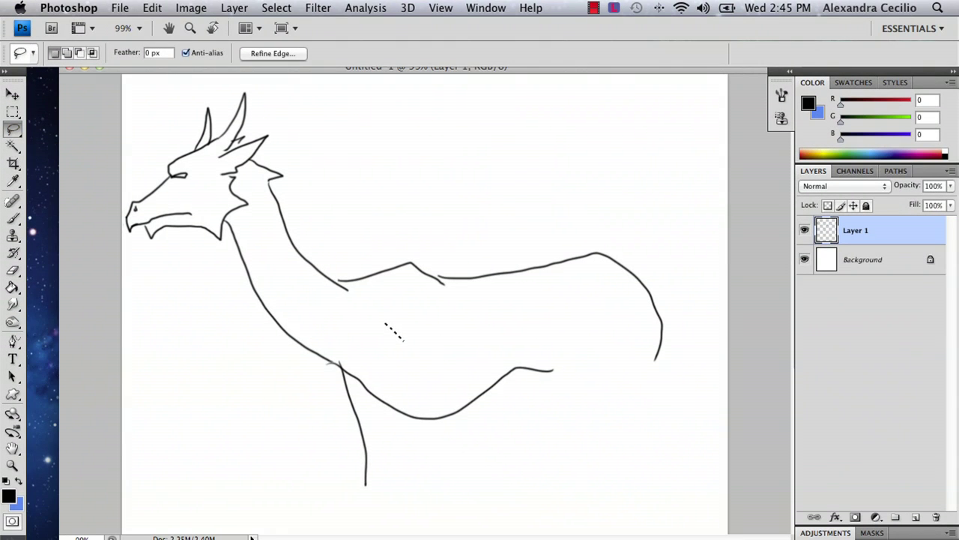
mouse_move(570, 323)
mouse_down()
mouse_move(529, 506)
mouse_move(341, 325)
mouse_move(568, 323)
mouse_up()
key(Delete)
key(super+d)
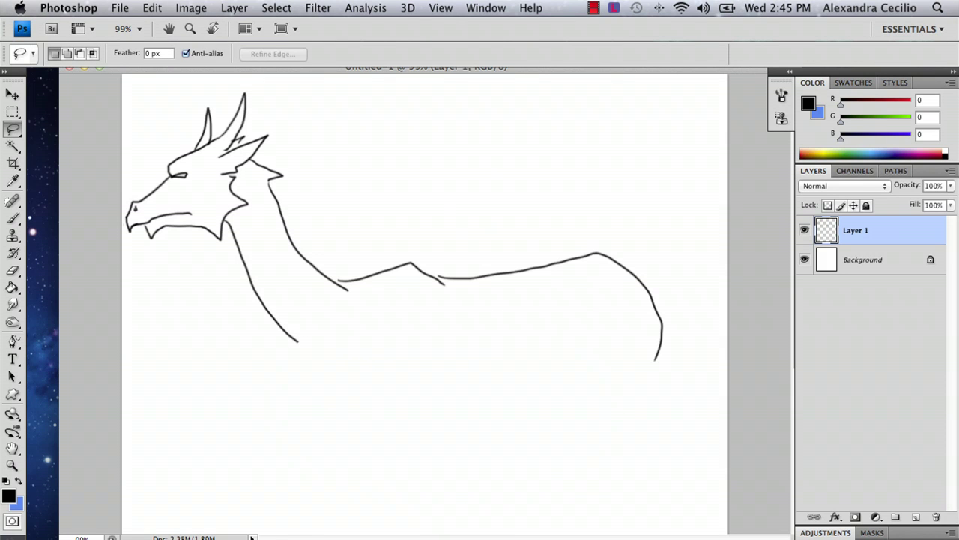
mouse_move(439, 203)
mouse_down()
mouse_move(678, 187)
mouse_move(483, 195)
mouse_up()
key(Delete)
key(Delete)
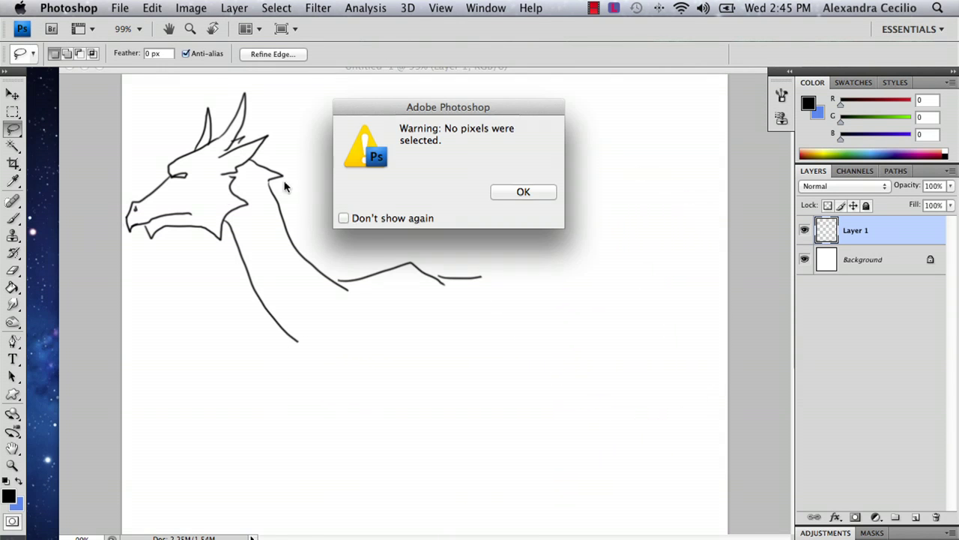
click(517, 192)
click(13, 217)
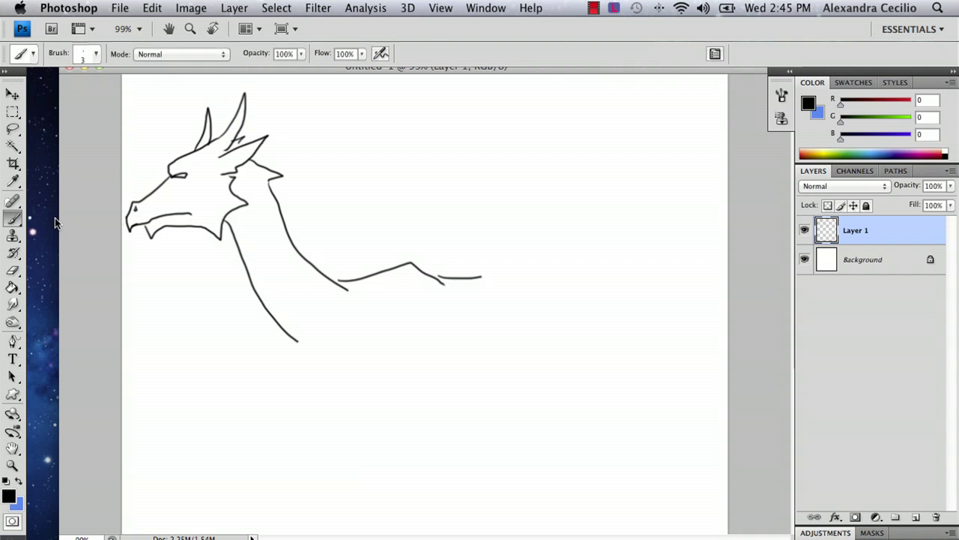
Step: Try tail, lower back and lower body lines, undoing the downward tail extensions
drag(482, 280, 542, 280)
key(super+z)
mouse_move(438, 280)
mouse_down()
mouse_move(483, 292)
mouse_move(541, 282)
mouse_move(595, 317)
mouse_move(613, 357)
mouse_up()
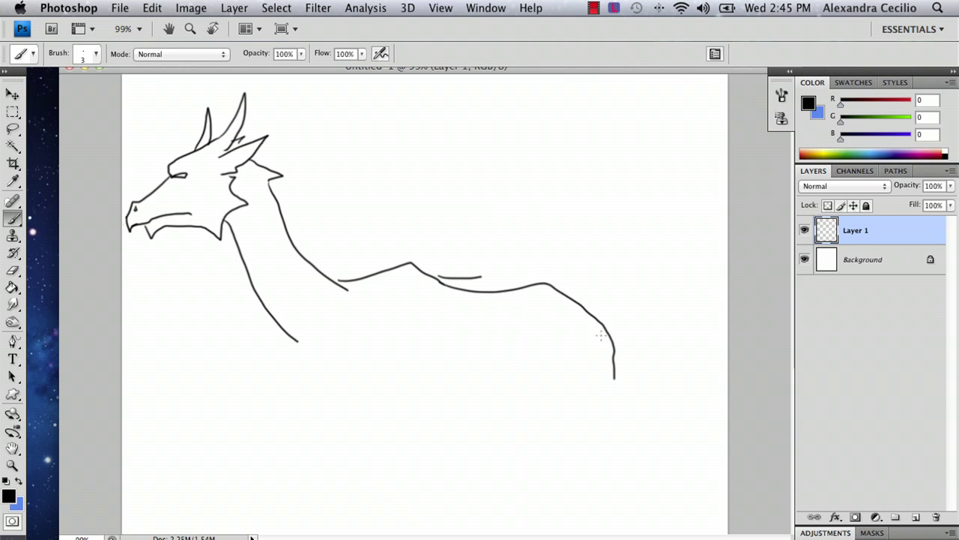
mouse_move(478, 347)
mouse_down()
mouse_move(487, 373)
mouse_move(523, 405)
mouse_move(581, 416)
mouse_up()
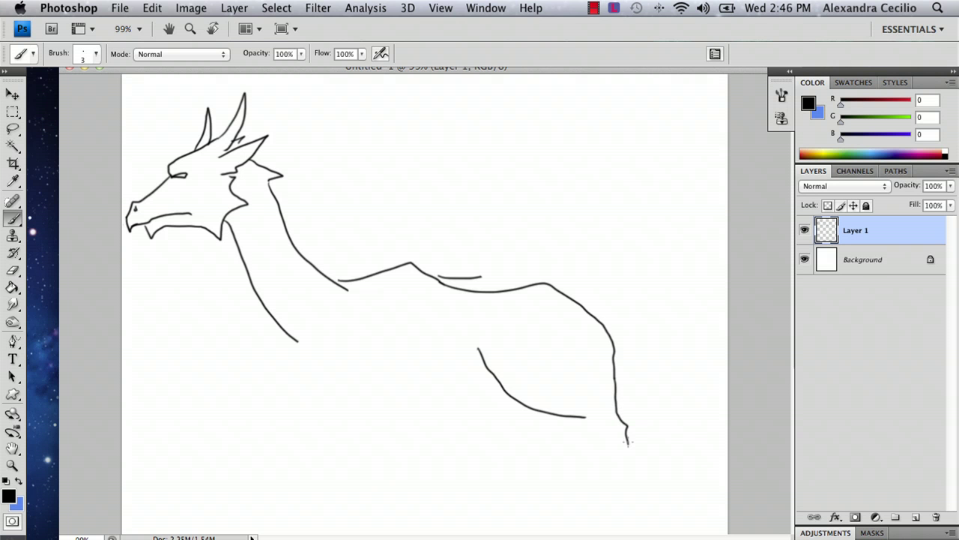
drag(628, 442, 638, 506)
key(super+z)
mouse_move(614, 393)
mouse_down()
mouse_move(618, 428)
mouse_move(633, 449)
mouse_move(615, 512)
mouse_up()
key(super+z)
mouse_move(583, 418)
mouse_down()
mouse_move(577, 461)
mouse_move(558, 501)
mouse_up()
key(super+z)
Step: Box-select and delete the rear back, rump and haunch strokes, then deselect
click(12, 270)
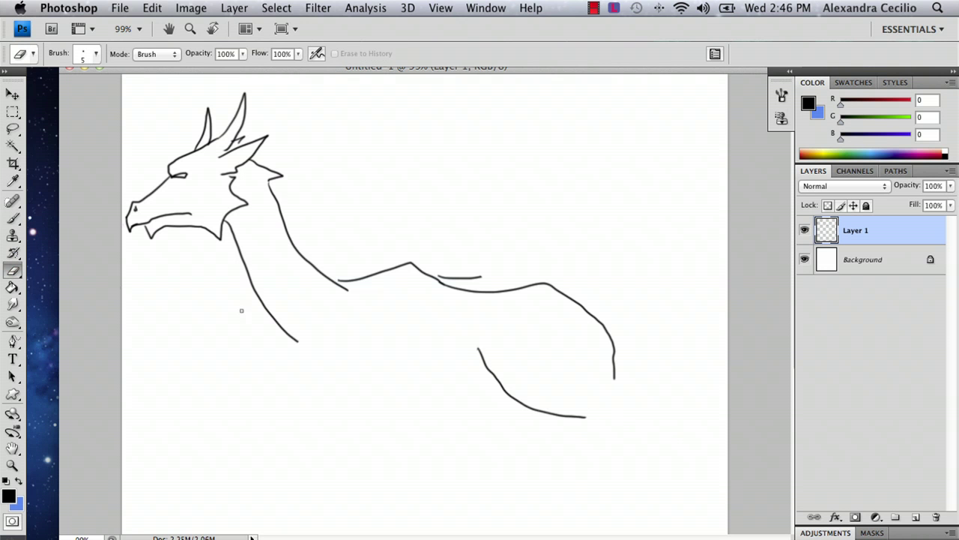
click(12, 110)
drag(453, 356, 475, 317)
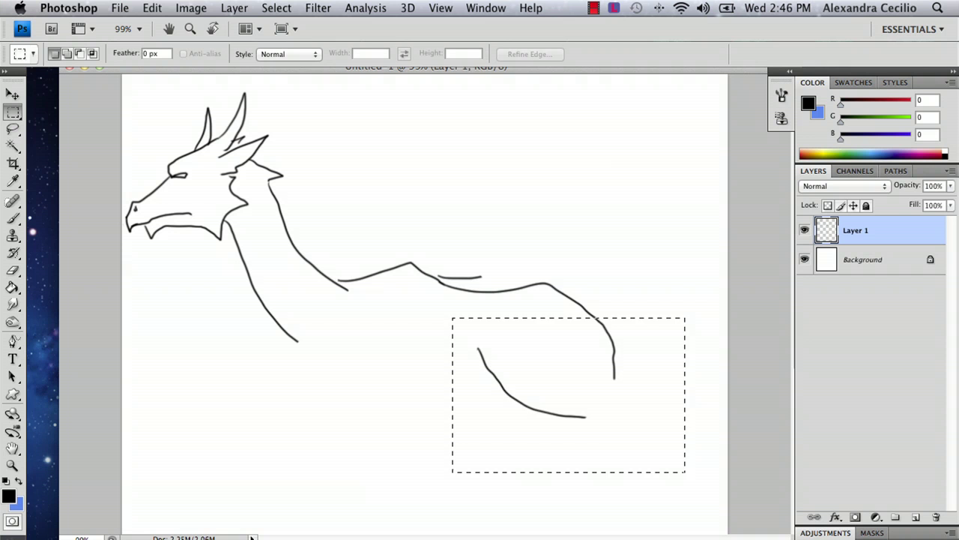
key(Delete)
mouse_move(453, 224)
mouse_down()
mouse_move(651, 412)
mouse_move(675, 417)
mouse_up()
key(Delete)
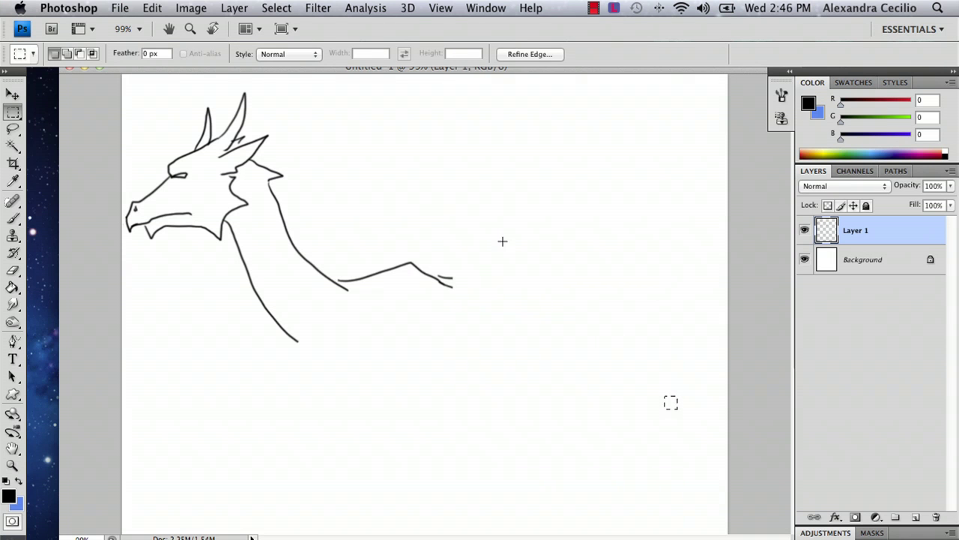
drag(400, 212, 501, 368)
key(Delete)
key(ctrl+d)
Step: Draw the hind leg line, the haunch curve and the back curve into the hind leg
click(12, 217)
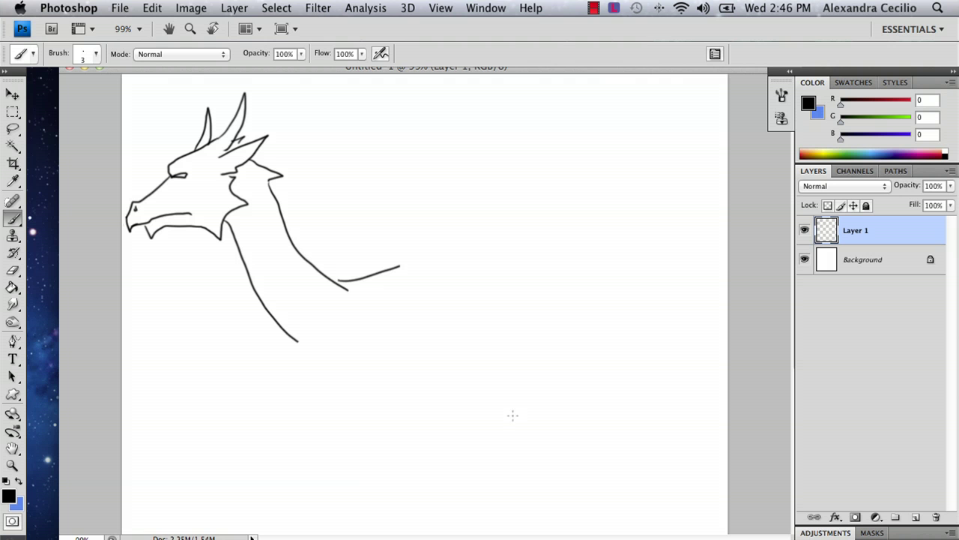
drag(529, 414, 518, 475)
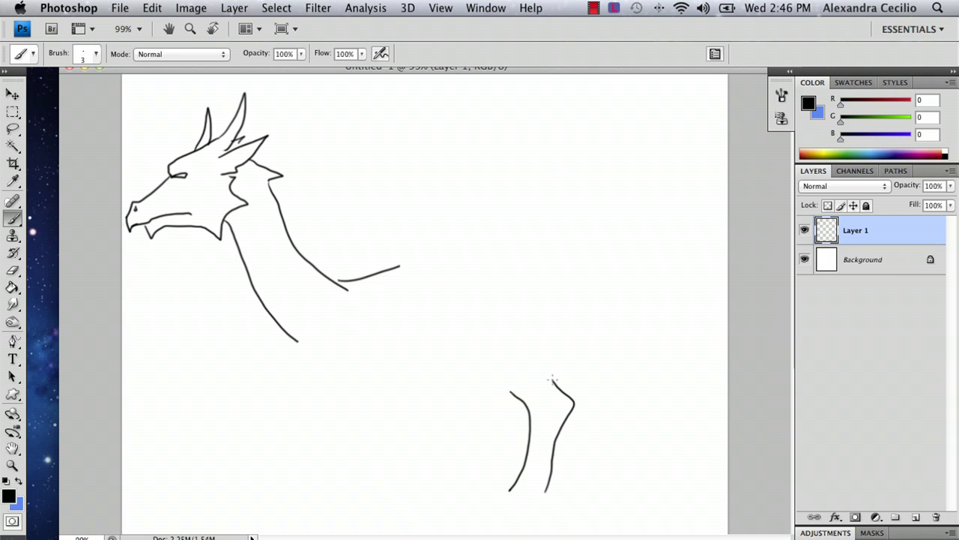
drag(552, 379, 538, 338)
mouse_move(503, 388)
mouse_down()
mouse_move(451, 325)
mouse_move(446, 286)
mouse_move(480, 247)
mouse_up()
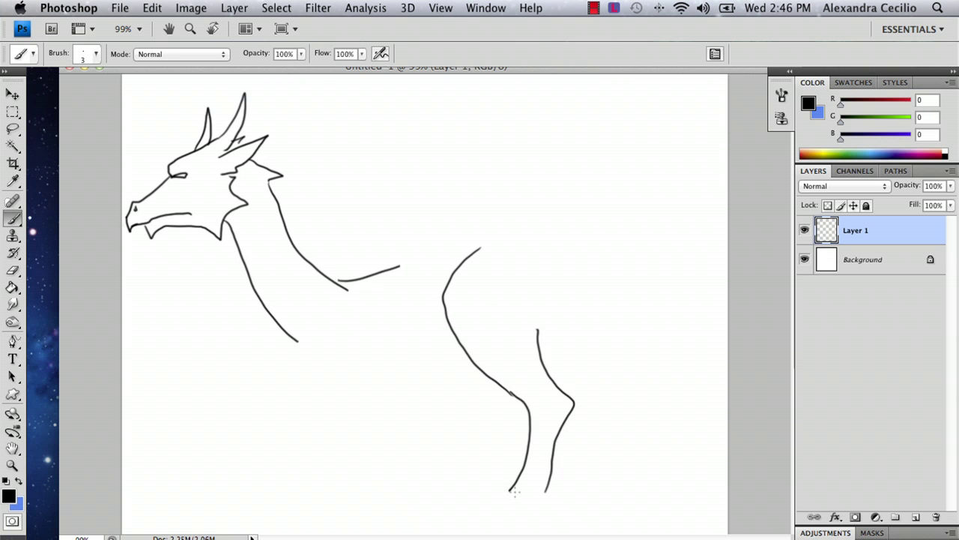
key(super+z)
key(super+z)
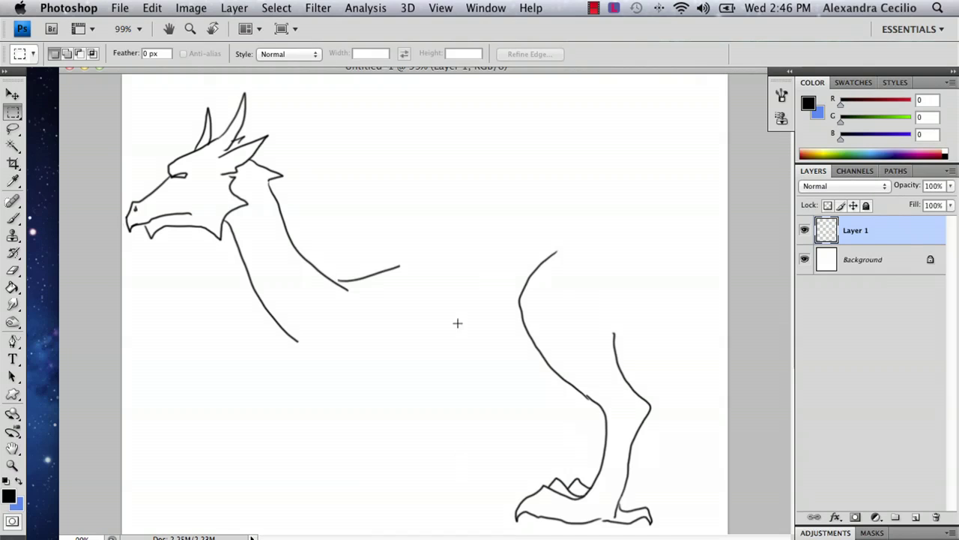
Step: Draw two black front-leg lines descending beneath the neck, after undoing trial strokes
click(13, 218)
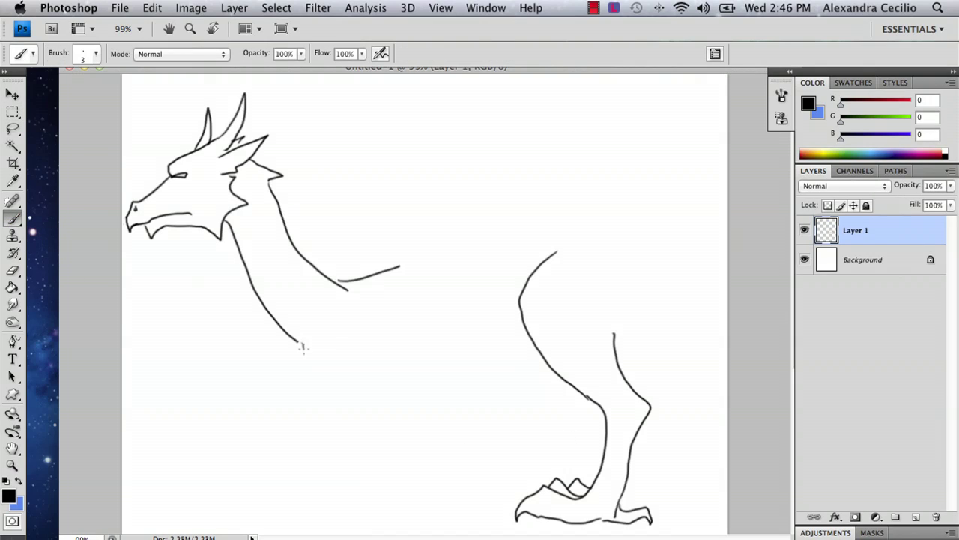
mouse_move(303, 347)
mouse_down()
mouse_move(314, 403)
mouse_move(347, 472)
mouse_up()
key(super+z)
mouse_move(384, 442)
mouse_down()
mouse_move(409, 367)
mouse_move(407, 330)
mouse_up()
key(super+z)
drag(305, 322, 318, 493)
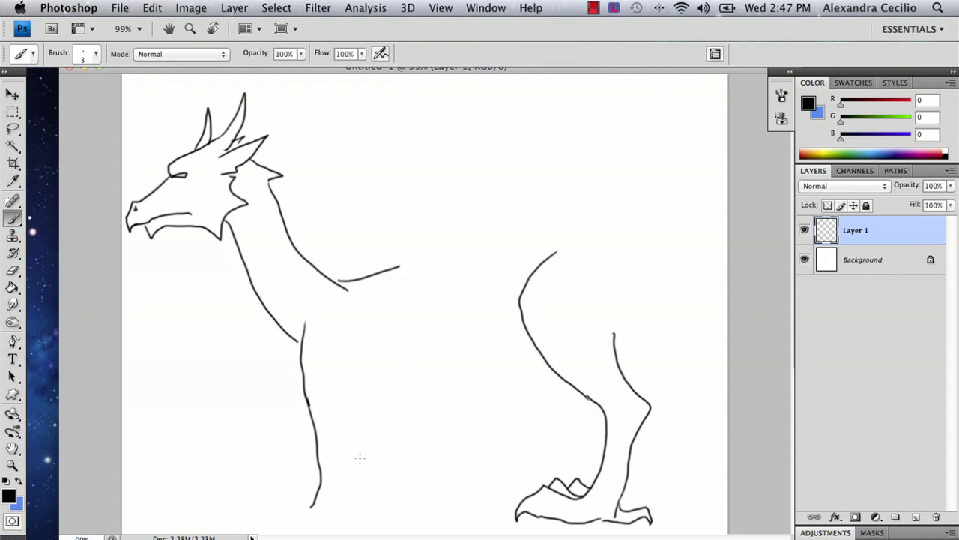
key(super+alt+z)
key(super+alt+z)
mouse_move(305, 342)
mouse_down()
mouse_move(339, 439)
mouse_move(336, 488)
mouse_move(391, 449)
mouse_up()
drag(403, 411, 401, 369)
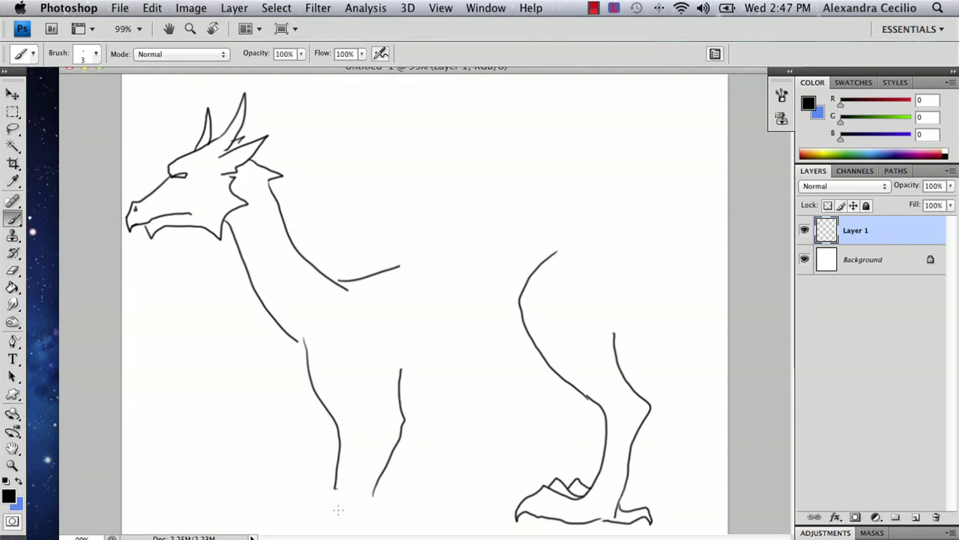
Step: Nudge the drawing up slightly with the Move tool, then draw the front foot's claws
key(v)
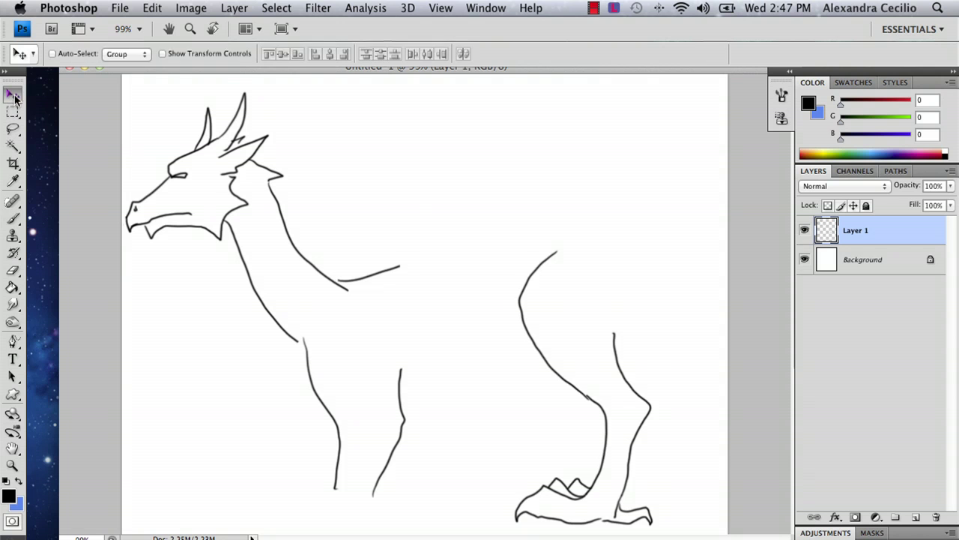
mouse_move(343, 235)
mouse_down()
mouse_move(336, 205)
mouse_move(341, 221)
mouse_up()
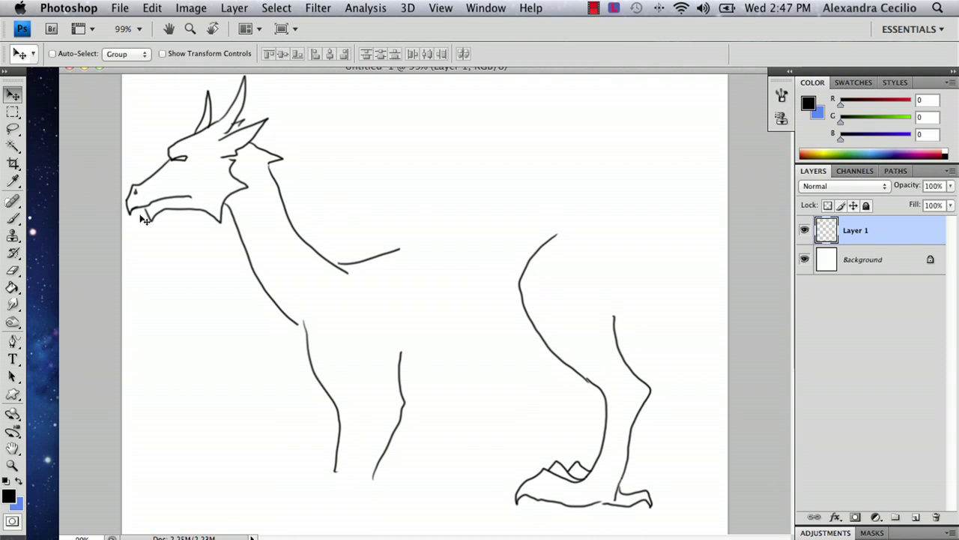
click(14, 219)
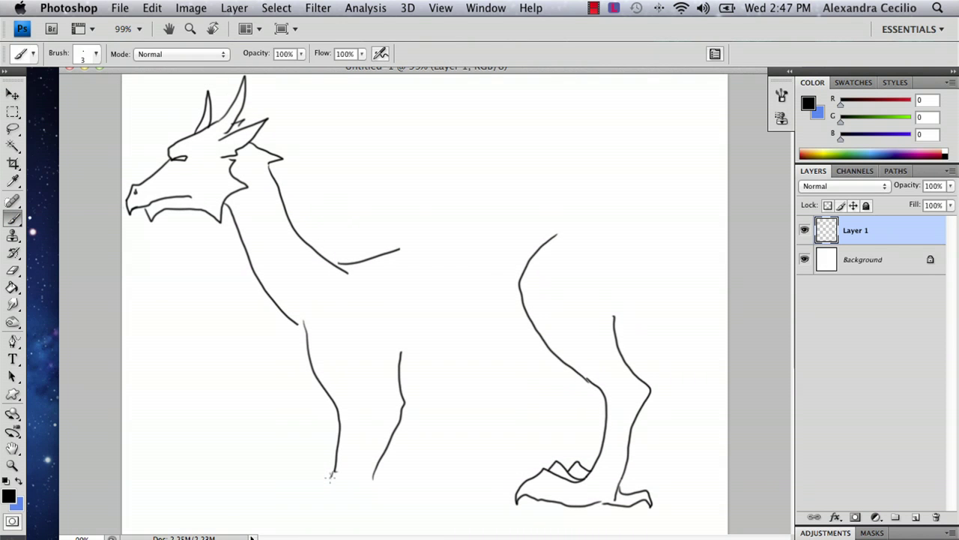
drag(326, 485, 303, 503)
key(super+z)
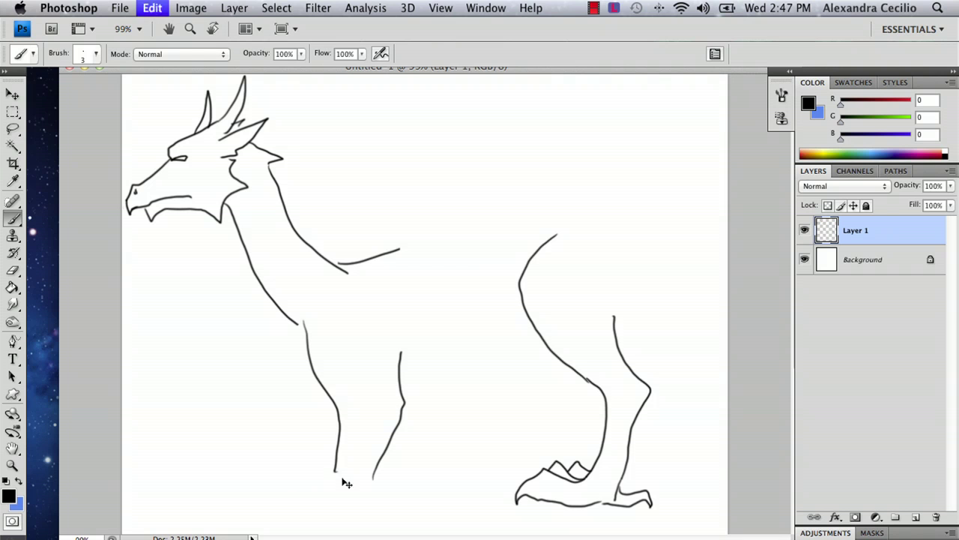
drag(335, 465, 329, 488)
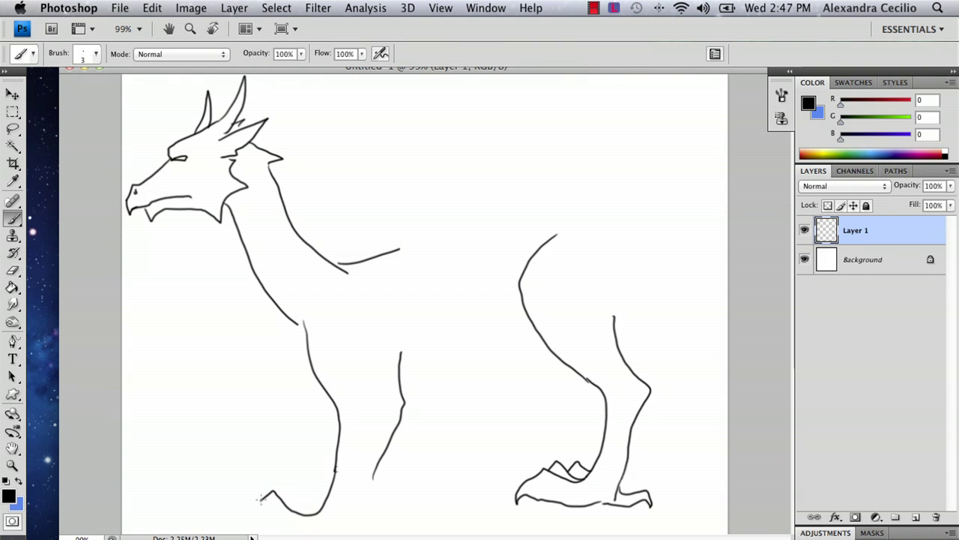
mouse_move(283, 528)
mouse_down()
mouse_move(344, 527)
mouse_move(361, 500)
mouse_move(292, 483)
mouse_up()
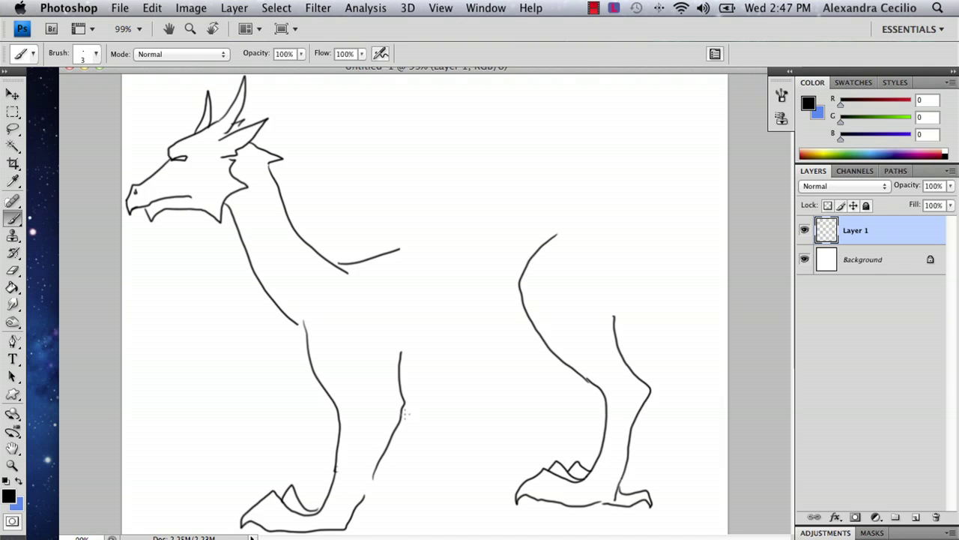
Step: Add an inner line down the front leg and a belly line arching to the hind leg
mouse_move(399, 389)
mouse_down()
mouse_move(394, 434)
mouse_move(367, 471)
mouse_move(355, 513)
mouse_up()
key(super+z)
mouse_move(387, 353)
mouse_down()
mouse_move(382, 451)
mouse_move(359, 502)
mouse_move(386, 512)
mouse_move(389, 529)
mouse_move(357, 523)
mouse_move(361, 508)
mouse_move(378, 504)
mouse_move(388, 527)
mouse_up()
key(super+z)
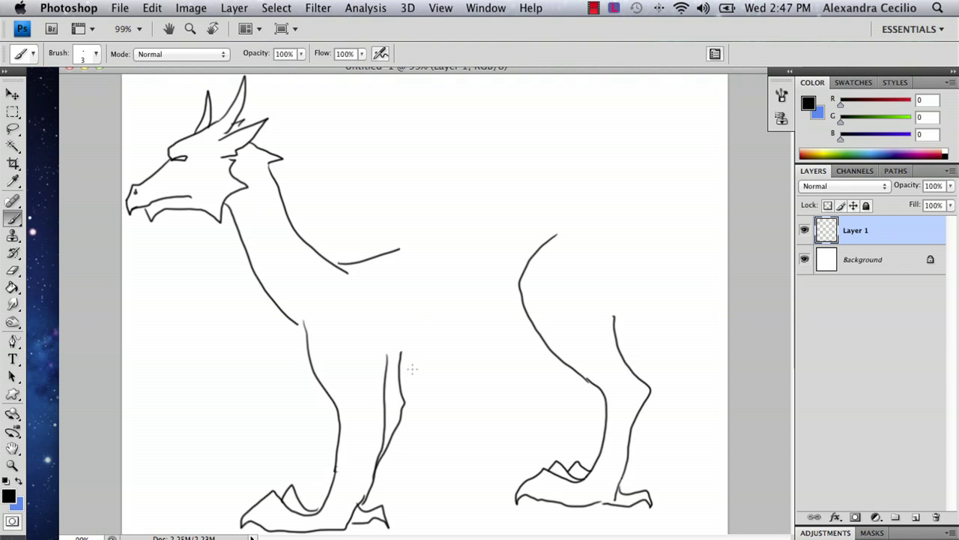
mouse_move(405, 387)
mouse_down()
mouse_move(469, 344)
mouse_move(539, 369)
mouse_up()
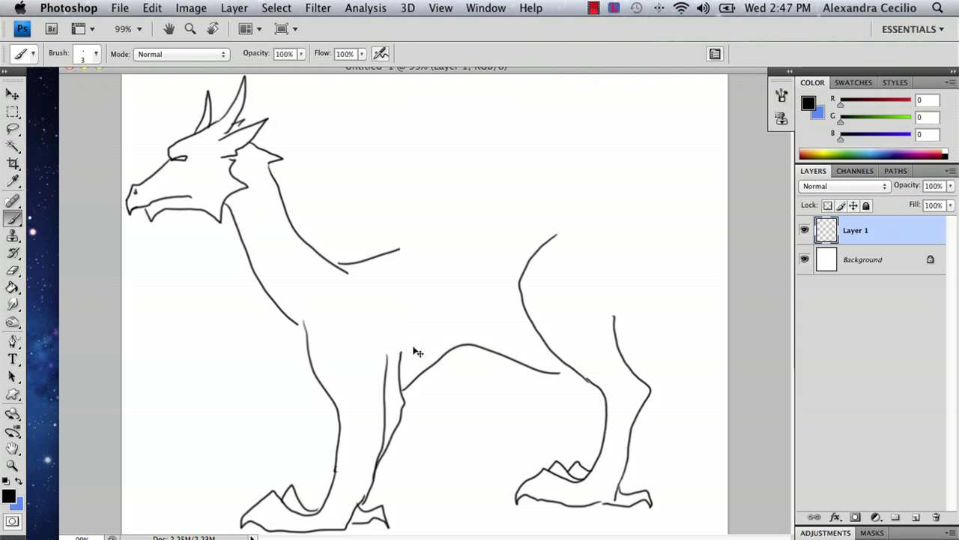
key(super+z)
drag(276, 306, 321, 369)
mouse_move(403, 403)
mouse_down()
mouse_move(446, 400)
mouse_move(490, 360)
mouse_move(544, 365)
mouse_up()
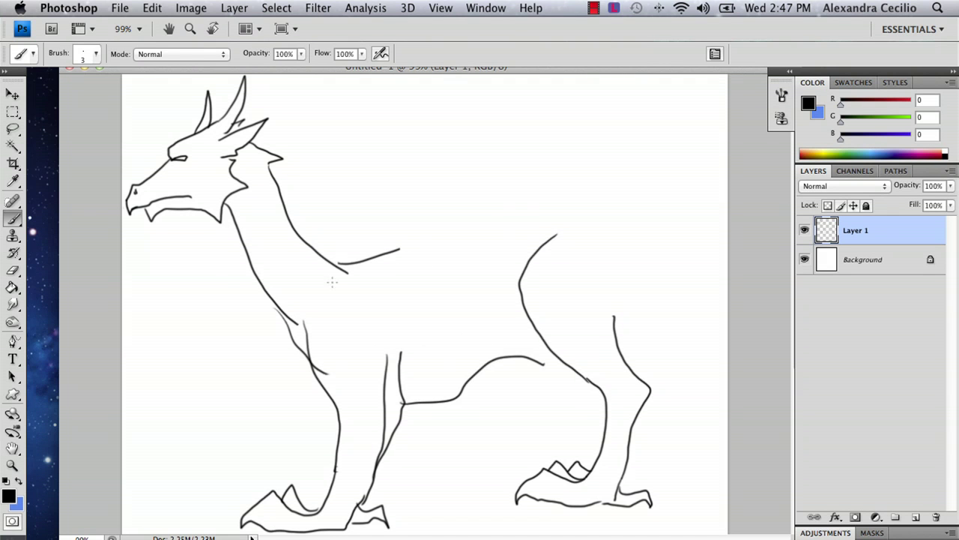
Step: Lasso the hind leg and move it left and down toward the body
click(13, 129)
mouse_move(547, 203)
mouse_down()
mouse_move(491, 285)
mouse_move(559, 379)
mouse_move(563, 412)
mouse_move(581, 370)
mouse_move(529, 331)
mouse_move(516, 413)
mouse_move(697, 530)
mouse_move(491, 140)
mouse_up()
key(v)
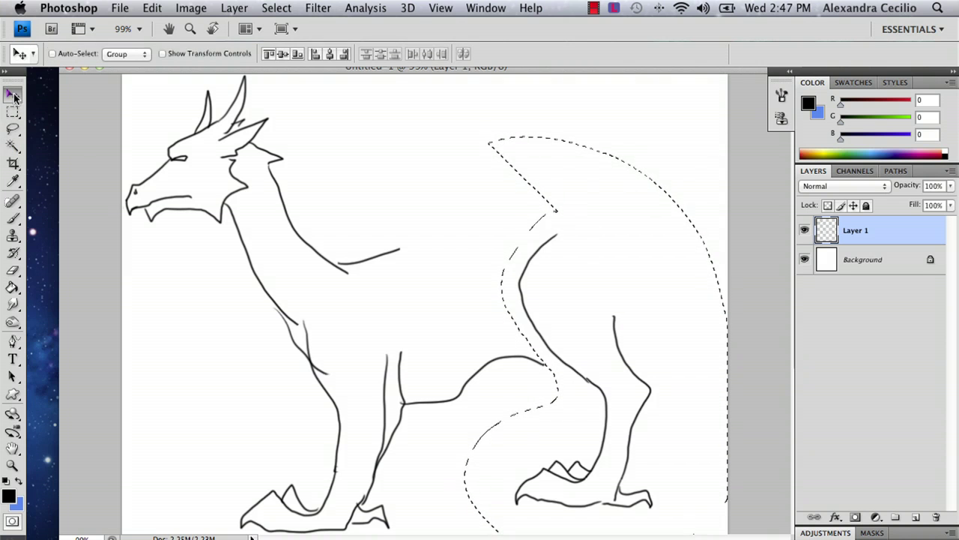
mouse_move(607, 302)
mouse_down()
mouse_move(572, 338)
mouse_move(595, 336)
mouse_move(579, 329)
mouse_up()
Step: Free Transform the hind leg, squashing it to 86.2% height so it meets the belly, then deselect
click(4, 71)
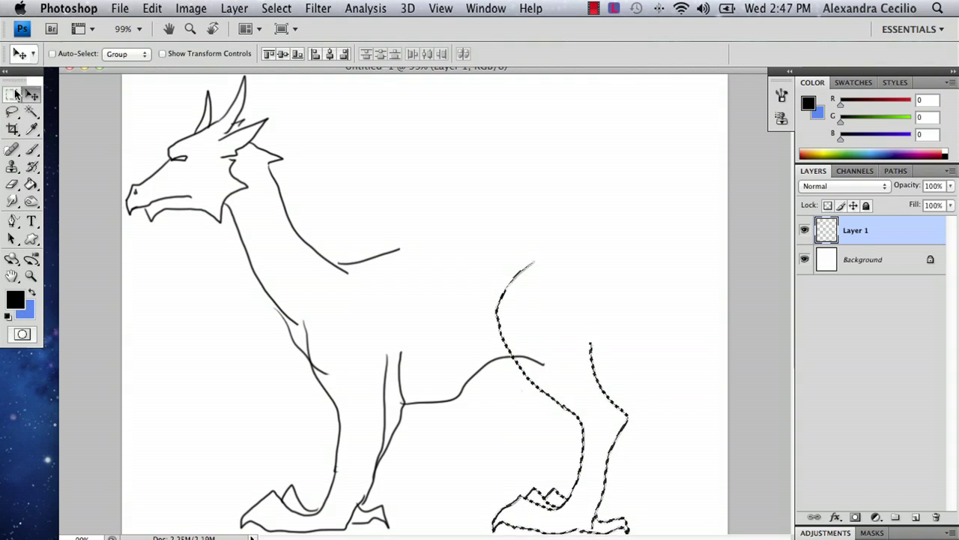
key(m)
right_click(515, 384)
click(547, 446)
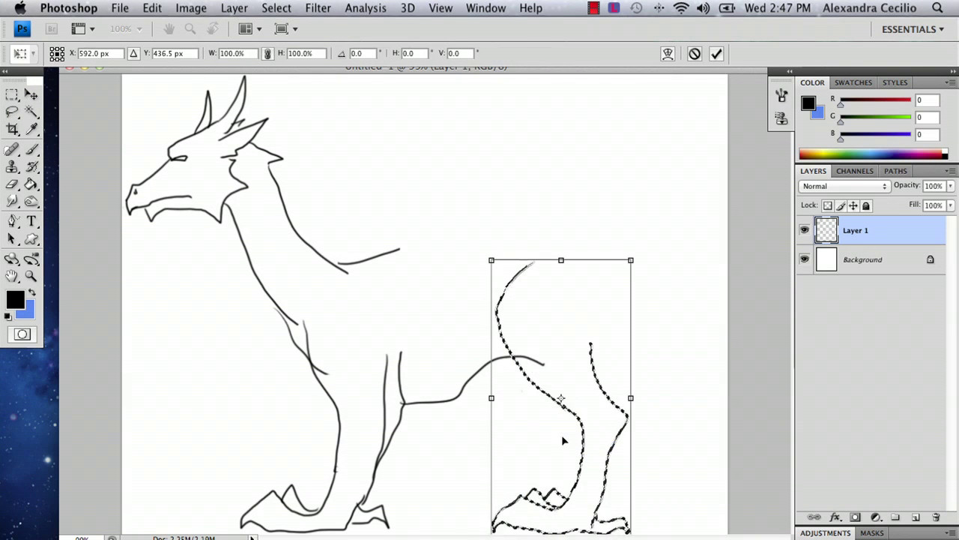
right_click(553, 334)
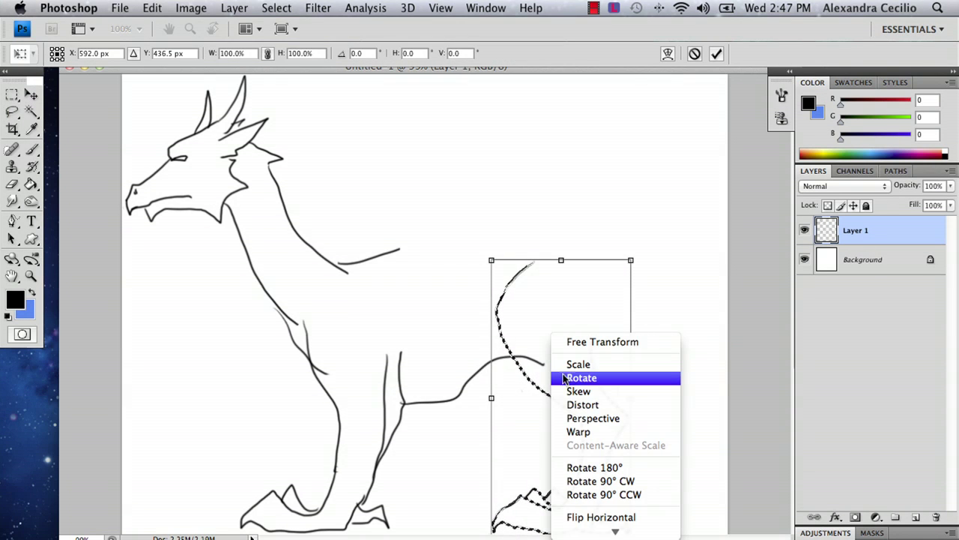
click(578, 390)
key(Escape)
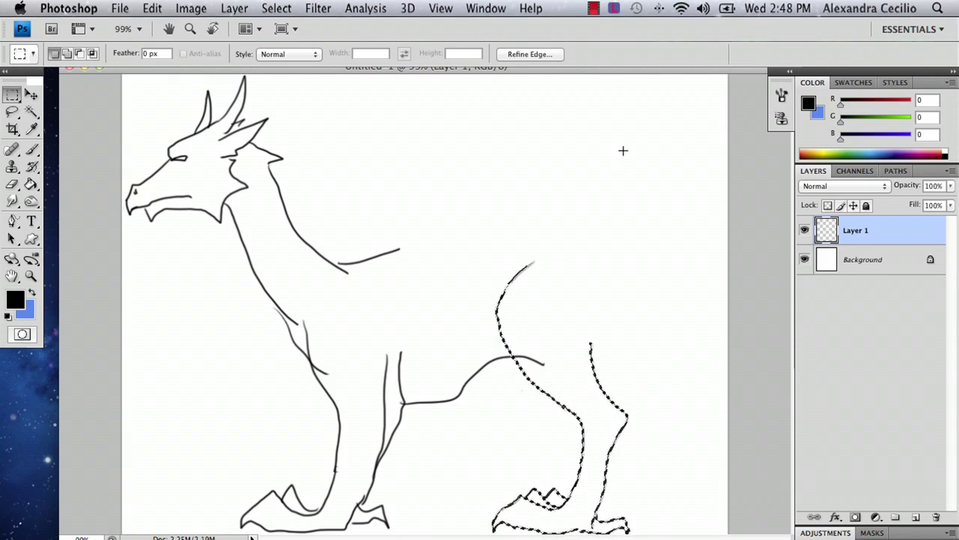
right_click(509, 276)
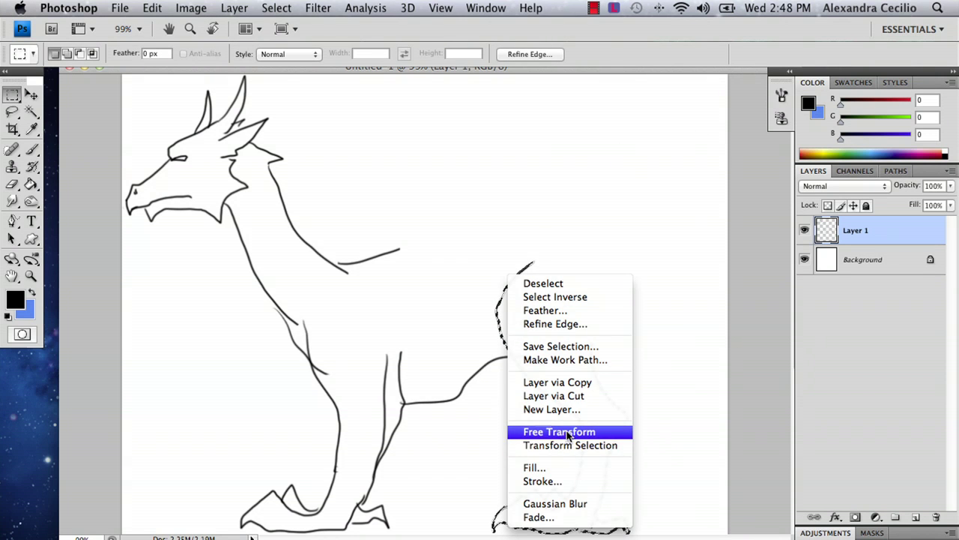
click(563, 432)
drag(561, 260, 556, 299)
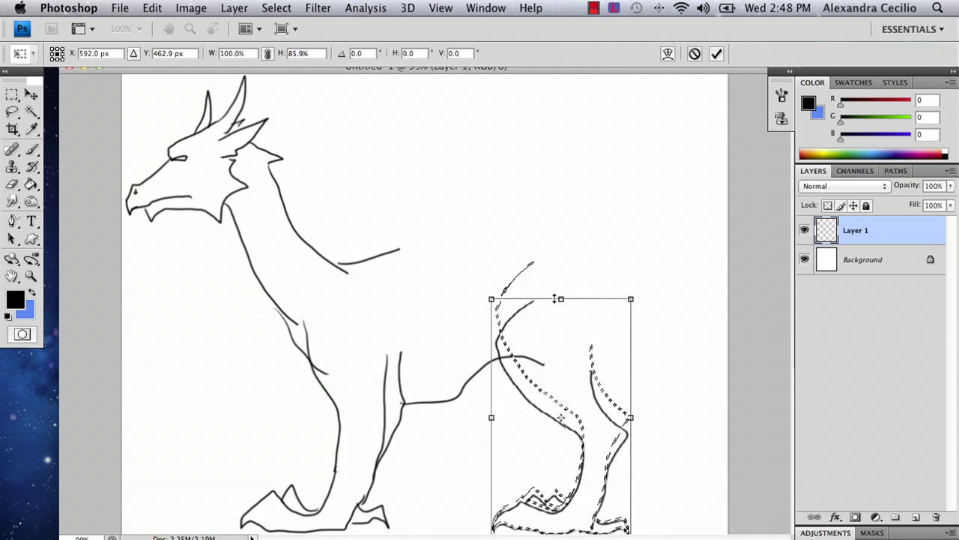
click(717, 53)
key(ctrl+d)
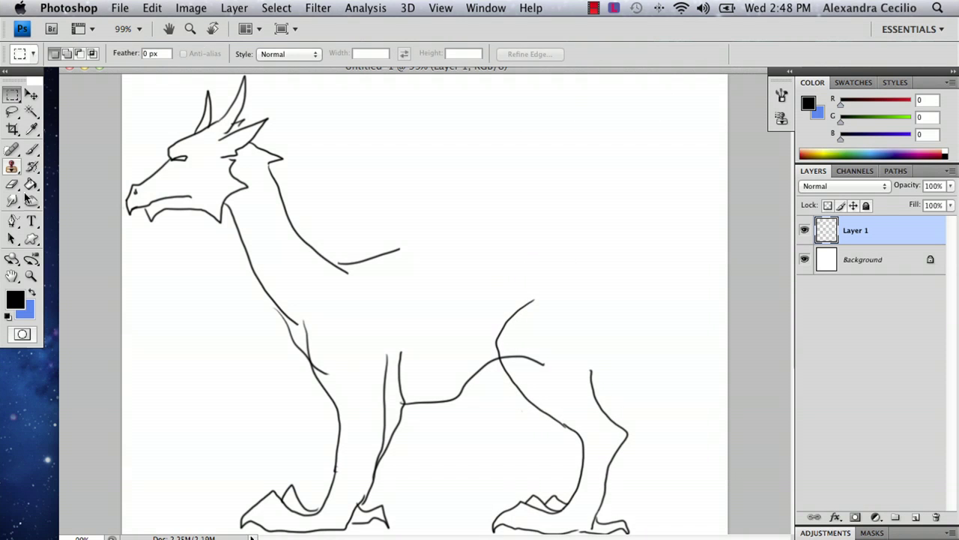
Step: Smudge the loose end of the neck line, then try and undo a neck-to-wing stroke
click(12, 201)
mouse_move(371, 257)
mouse_down()
mouse_move(398, 252)
mouse_move(339, 262)
mouse_up()
click(11, 184)
click(31, 149)
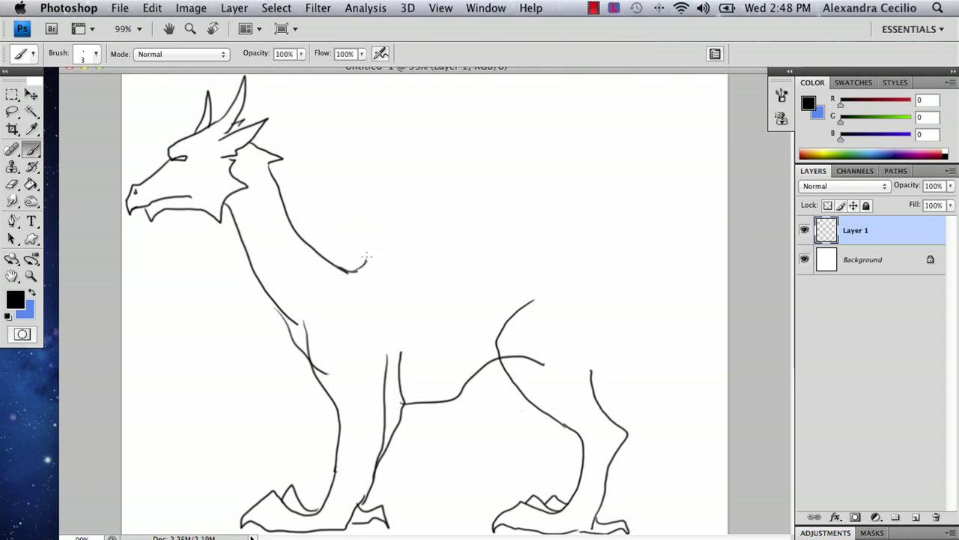
mouse_move(369, 209)
mouse_down()
mouse_move(348, 120)
mouse_move(329, 90)
mouse_move(437, 88)
mouse_move(532, 109)
mouse_move(663, 238)
mouse_up()
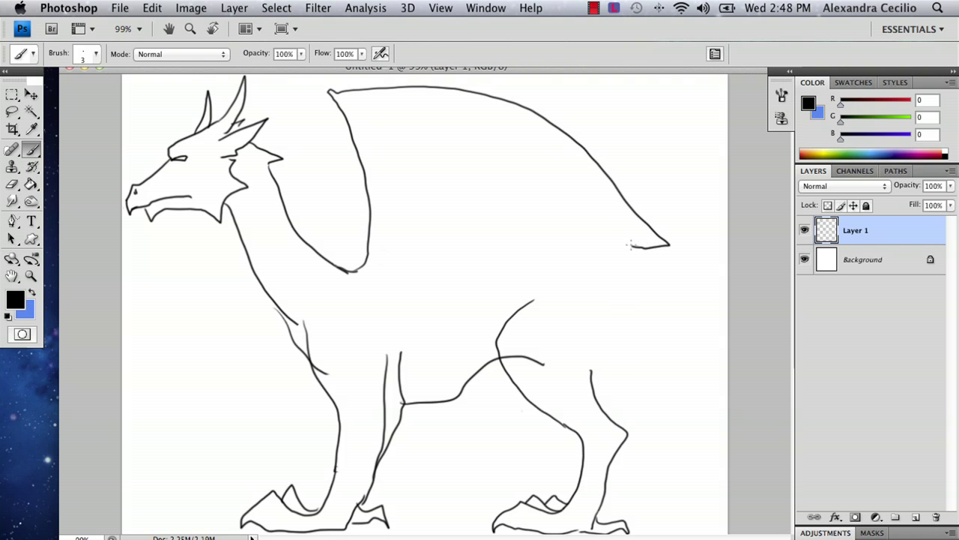
key(super+z)
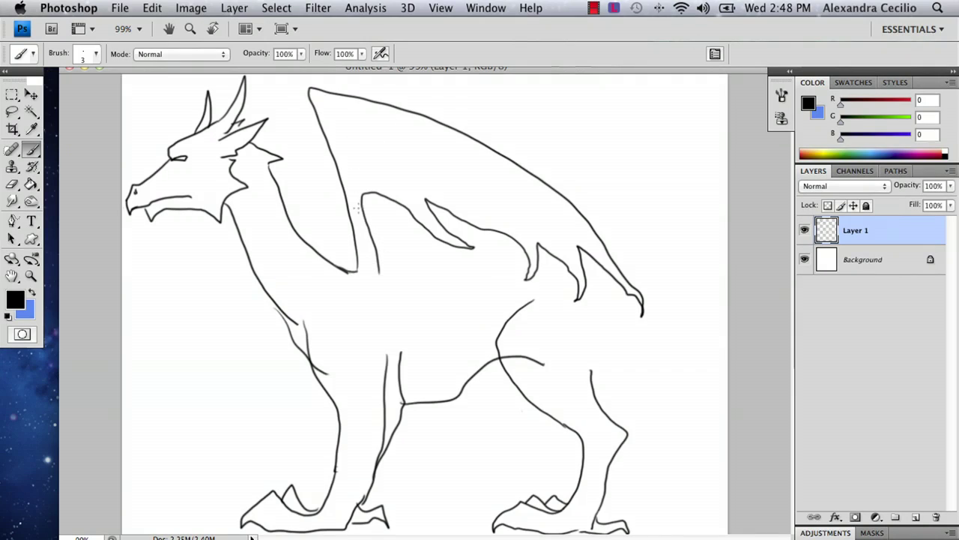
Step: Brush the wing's inner edge and a spiked upper edge above the back
mouse_move(358, 204)
mouse_down()
mouse_move(320, 110)
mouse_move(388, 114)
mouse_move(513, 166)
mouse_up()
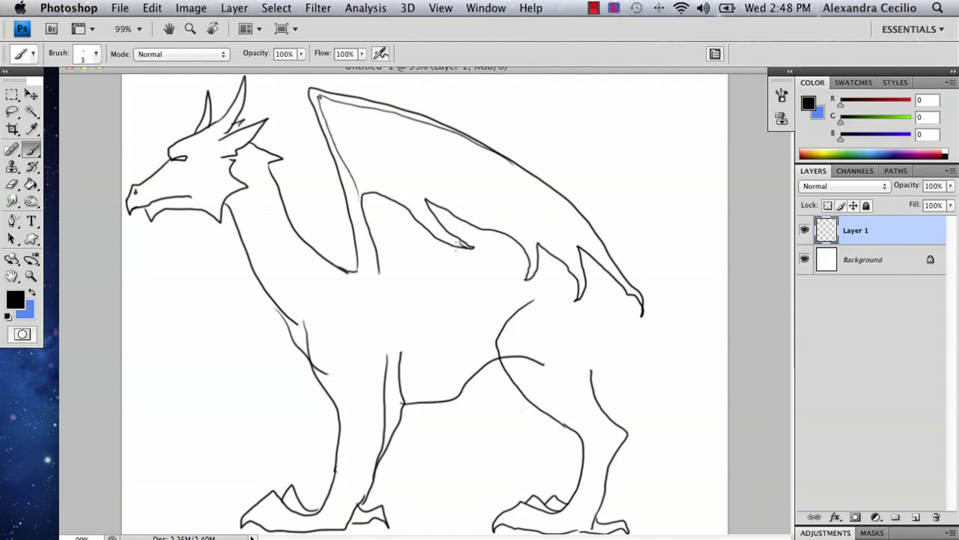
drag(460, 243, 373, 127)
key(ctrl+z)
mouse_move(319, 96)
mouse_down()
mouse_move(481, 162)
mouse_move(584, 259)
mouse_up()
key(ctrl+z)
mouse_move(321, 94)
mouse_down()
mouse_move(560, 215)
mouse_move(608, 267)
mouse_up()
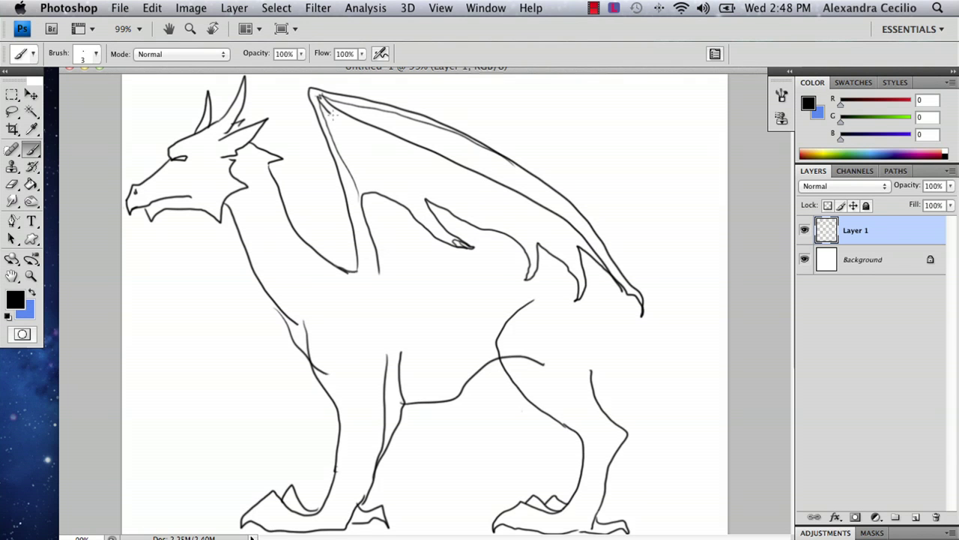
Step: Try extra membrane lines and a larger outer wing outline, undoing the unwanted strokes
mouse_move(322, 106)
mouse_down()
mouse_move(509, 226)
mouse_move(532, 268)
mouse_up()
mouse_move(322, 106)
mouse_down()
mouse_move(492, 209)
mouse_move(593, 297)
mouse_up()
mouse_move(343, 127)
mouse_down()
mouse_move(355, 153)
mouse_move(414, 206)
mouse_up()
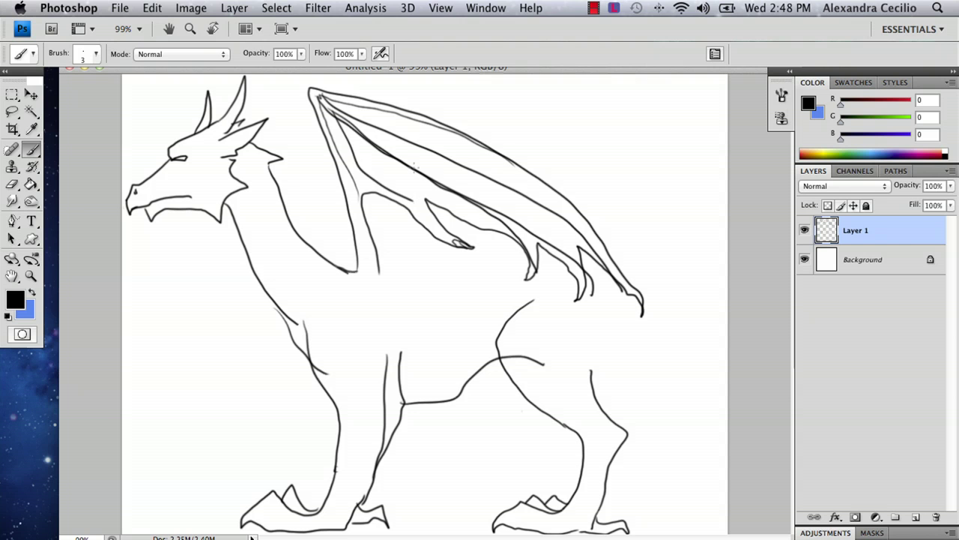
key(super+alt+z)
key(super+alt+z)
key(super+alt+z)
key(super+alt+z)
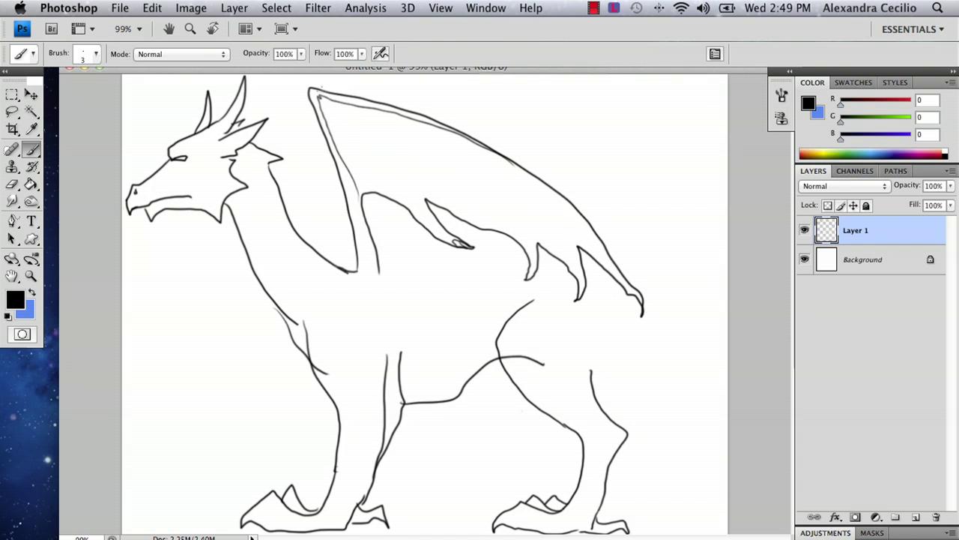
mouse_move(320, 94)
mouse_down()
mouse_move(341, 111)
mouse_move(361, 166)
mouse_up()
key(super+alt+z)
key(super+alt+z)
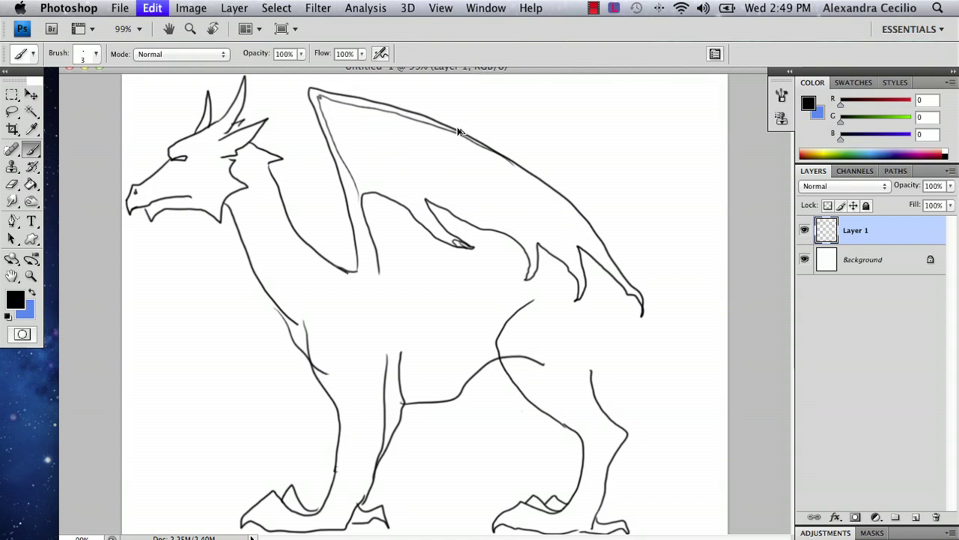
mouse_move(330, 89)
mouse_down()
mouse_move(365, 97)
mouse_move(605, 90)
mouse_move(678, 122)
mouse_move(604, 207)
mouse_move(521, 270)
mouse_move(429, 241)
mouse_move(379, 268)
mouse_up()
key(super+alt+z)
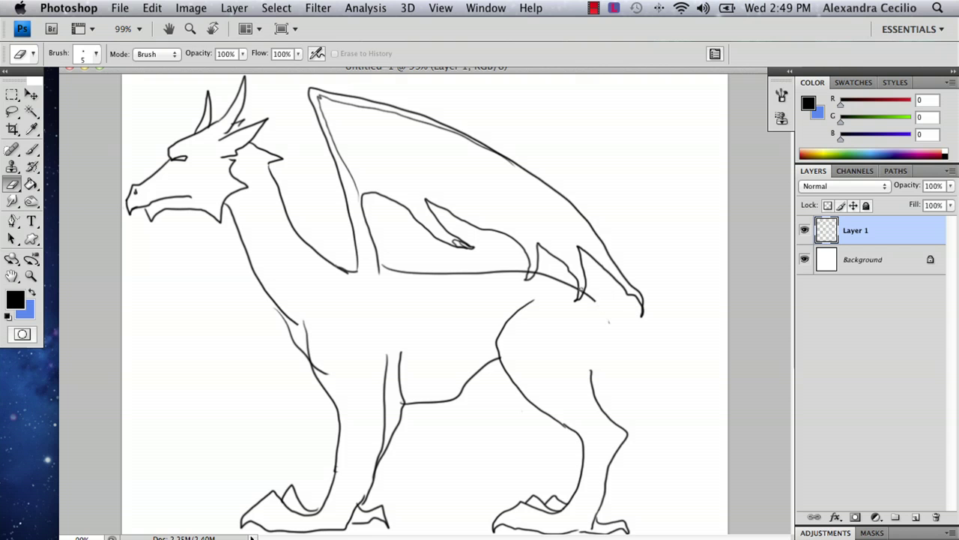
Step: Return to the Brush tool once the lower wing edge is trimmed at the rear spike
click(31, 148)
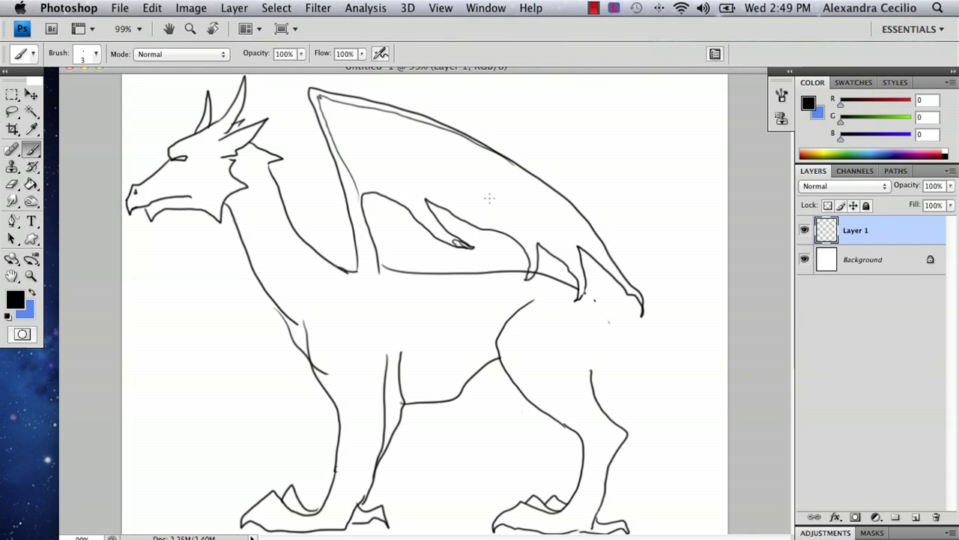
Step: Bring up Image > Canvas Size for the 11.347 × 13.347 inch canvas
click(191, 7)
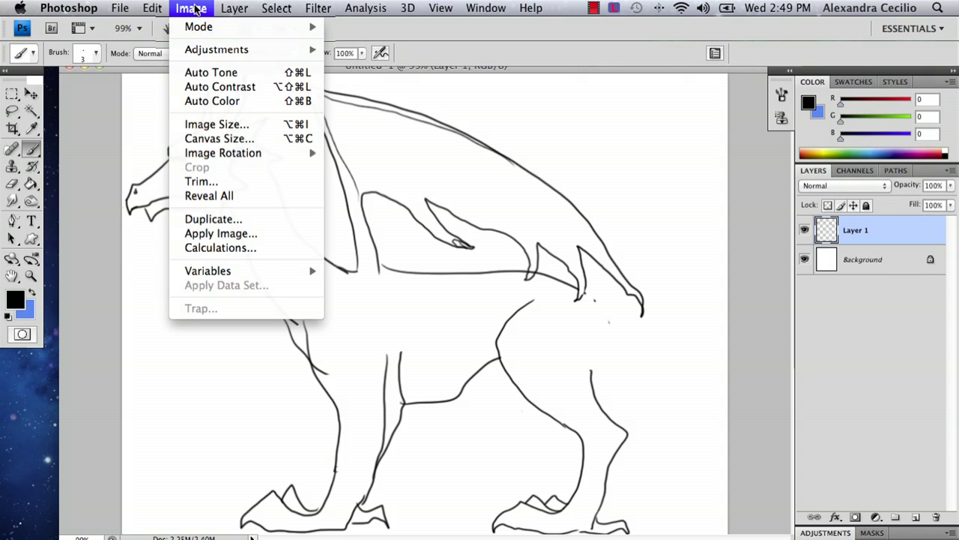
click(240, 146)
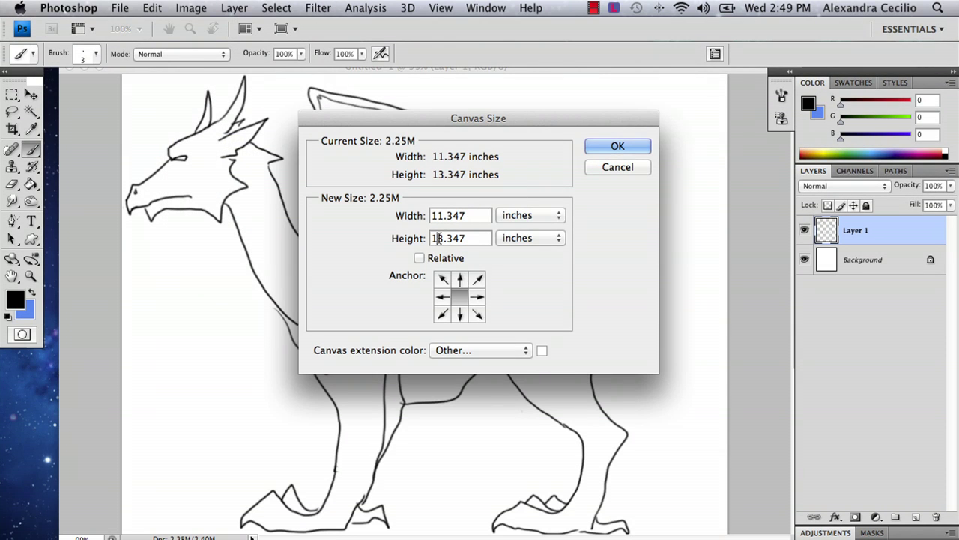